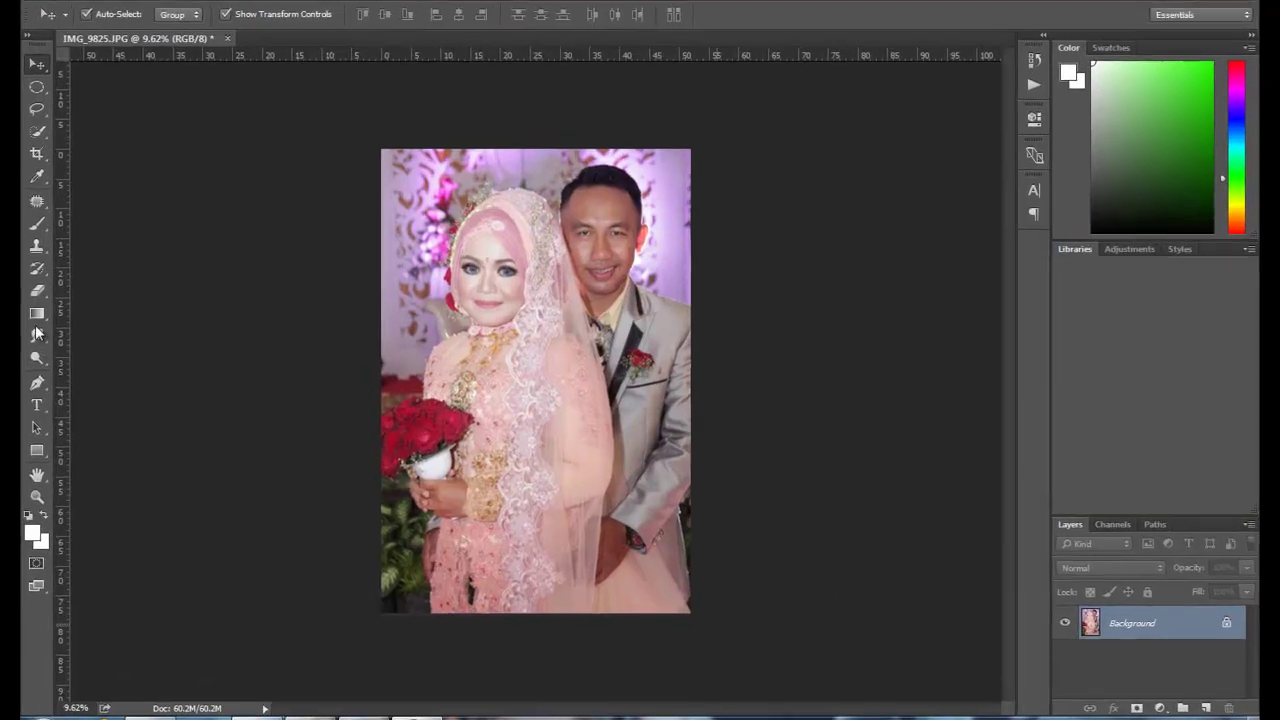
Step: Set up the Smudge tool at 13% strength with a 125 brush and zoom in on the groom's face
left_click(17, 336)
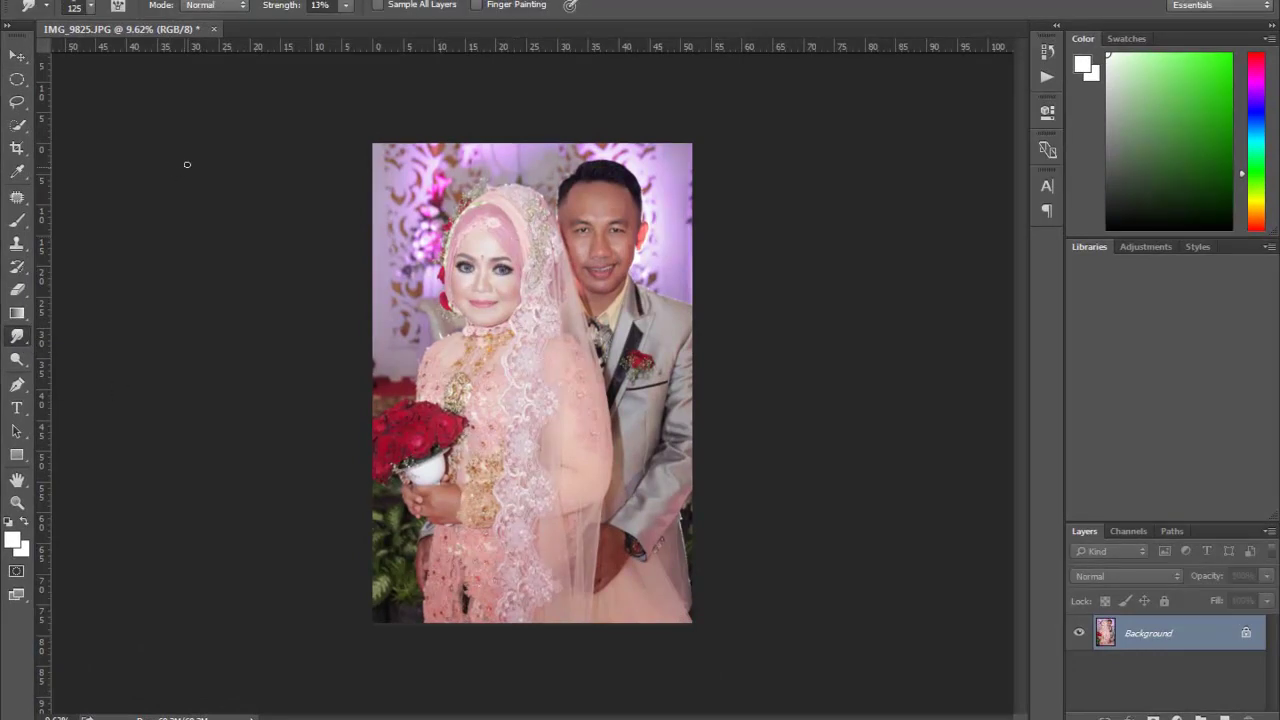
left_click(347, 6)
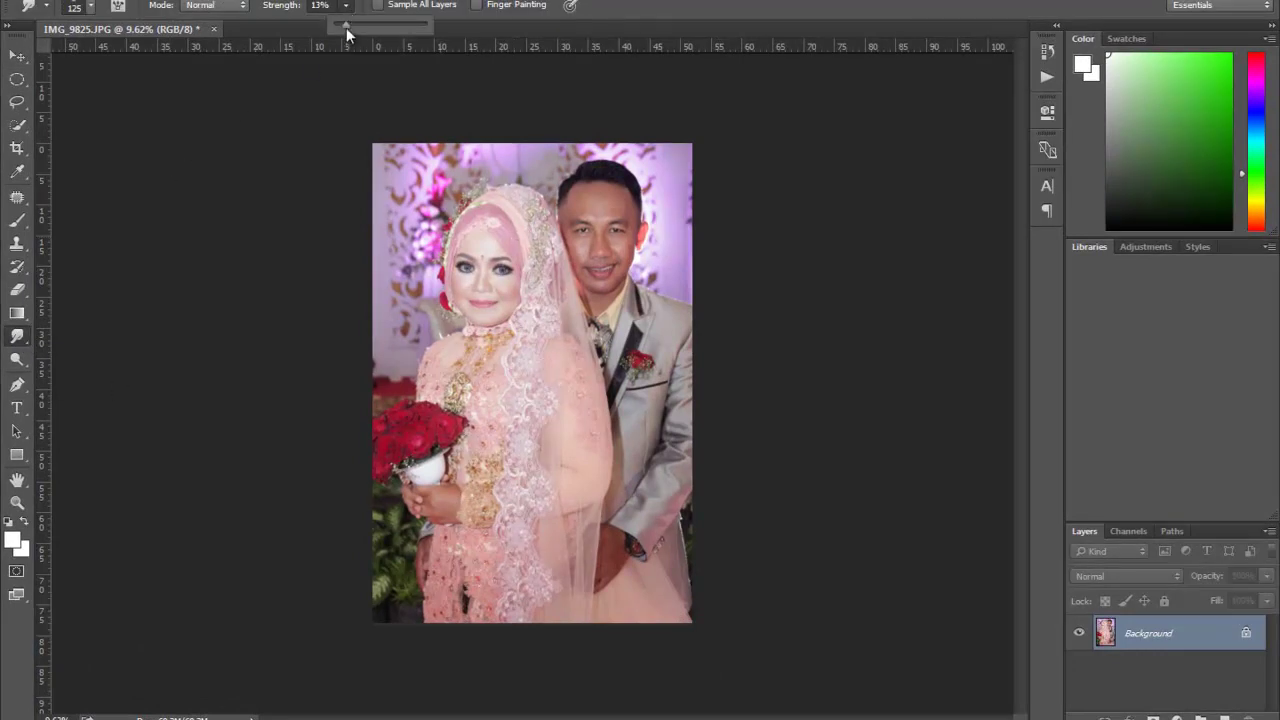
left_click(91, 7)
left_click(91, 7)
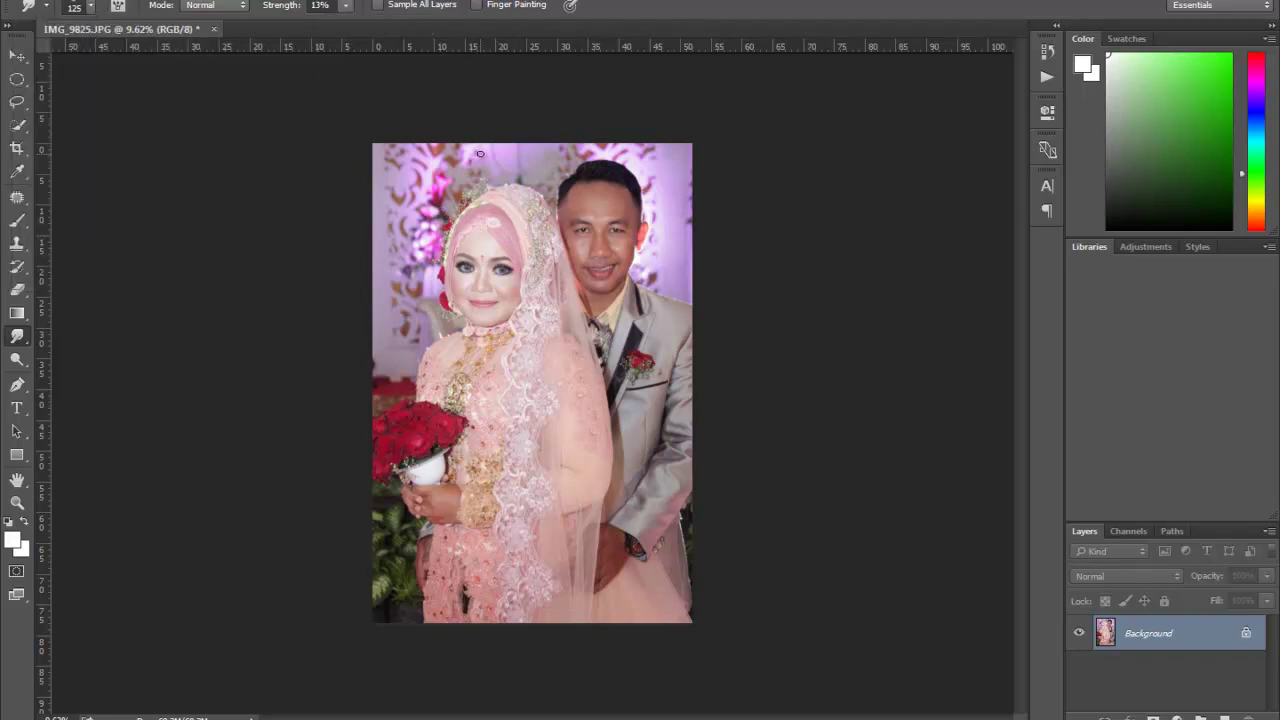
scroll(480, 153, "up", 2)
scroll(675, 114, "up", 2)
scroll(675, 114, "up", 1)
scroll(675, 114, "up", 1)
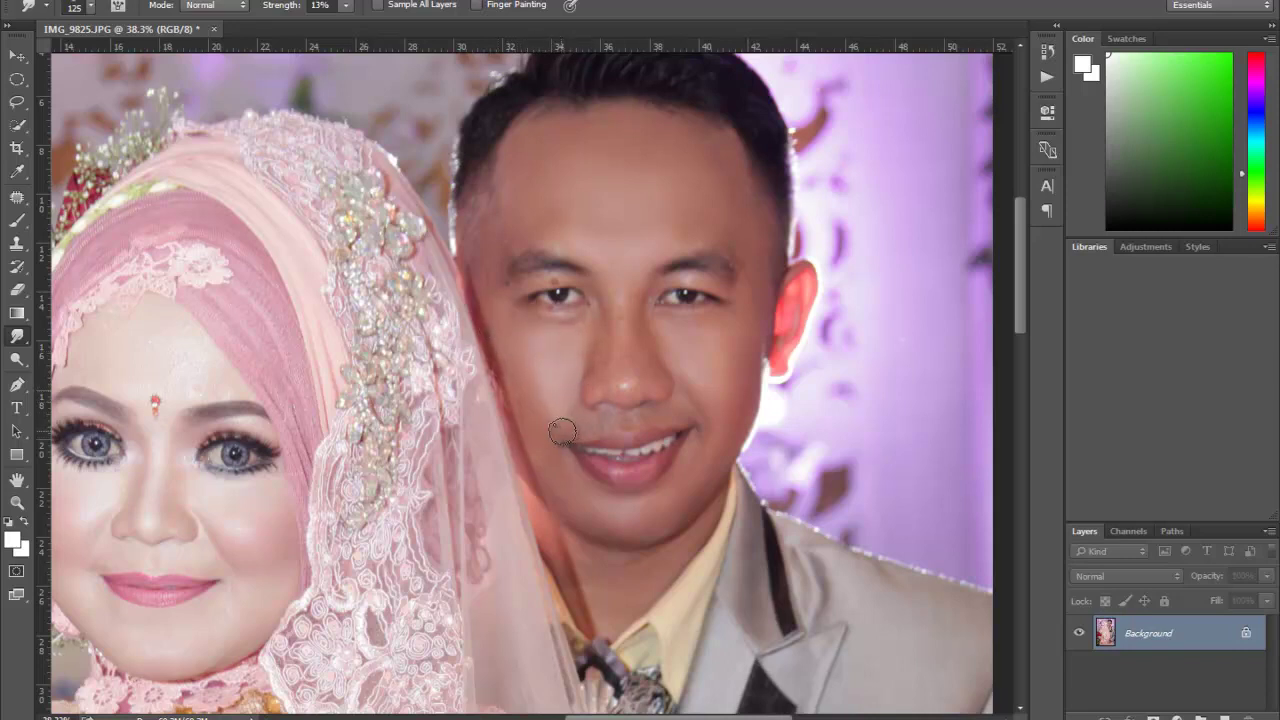
Step: Shrink the smudge brush and smooth the groom's cheeks, forehead, nose and brows
key("bracketleft")
key("bracketleft")
Step: Smudge the bride's cheeks, chin and forehead with a larger brush
left_click_drag(296, 497, 580, 329)
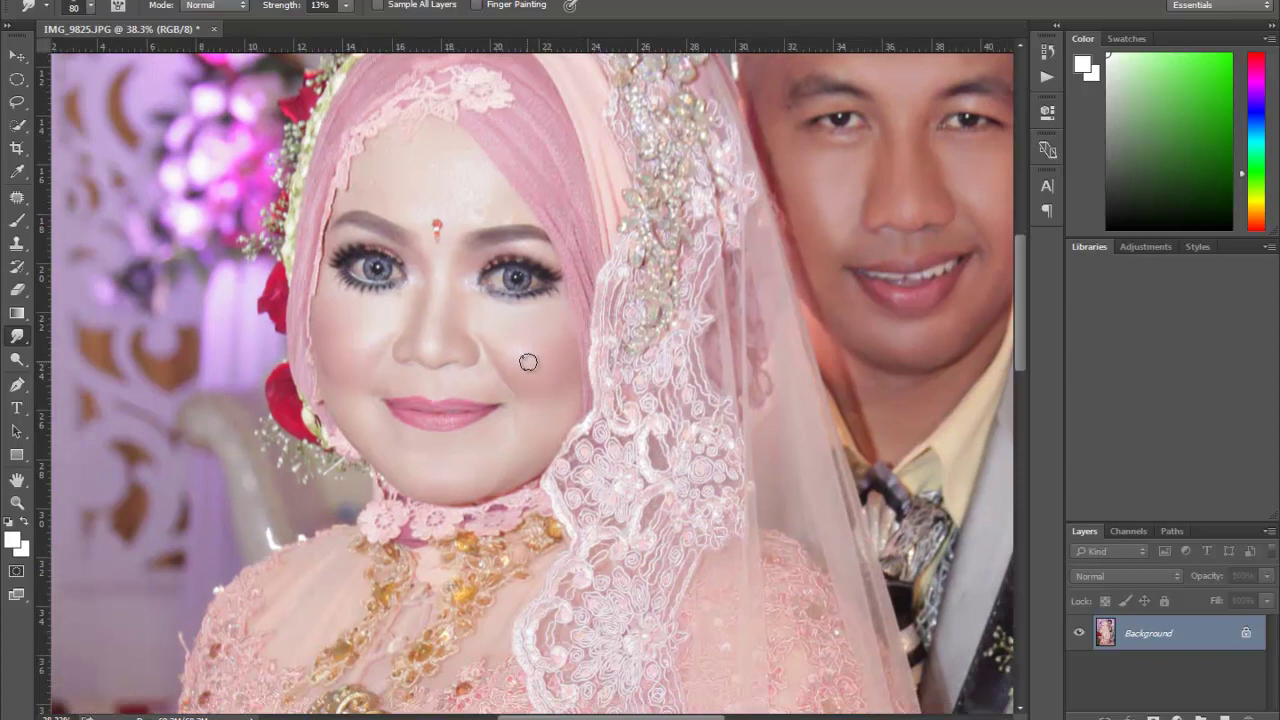
key("bracketright")
key("bracketright")
key("bracketright")
mouse_move(338, 328)
left_mouse_down()
mouse_move(351, 363)
mouse_move(386, 317)
mouse_move(380, 371)
mouse_move(434, 380)
mouse_move(477, 317)
mouse_move(500, 355)
mouse_move(543, 334)
mouse_move(557, 389)
mouse_move(541, 325)
mouse_move(480, 314)
mouse_move(517, 417)
mouse_move(491, 455)
left_mouse_up()
mouse_move(391, 171)
left_mouse_down()
mouse_move(374, 180)
mouse_move(414, 151)
mouse_move(449, 191)
mouse_move(471, 171)
mouse_move(505, 207)
mouse_move(437, 194)
mouse_move(475, 173)
mouse_move(513, 254)
mouse_move(414, 375)
mouse_move(485, 381)
left_mouse_up()
Step: Zoom out to view the full couple portrait
scroll(485, 381, "down", 2)
scroll(485, 381, "down", 2)
scroll(485, 381, "down", 1)
scroll(485, 381, "down", 1)
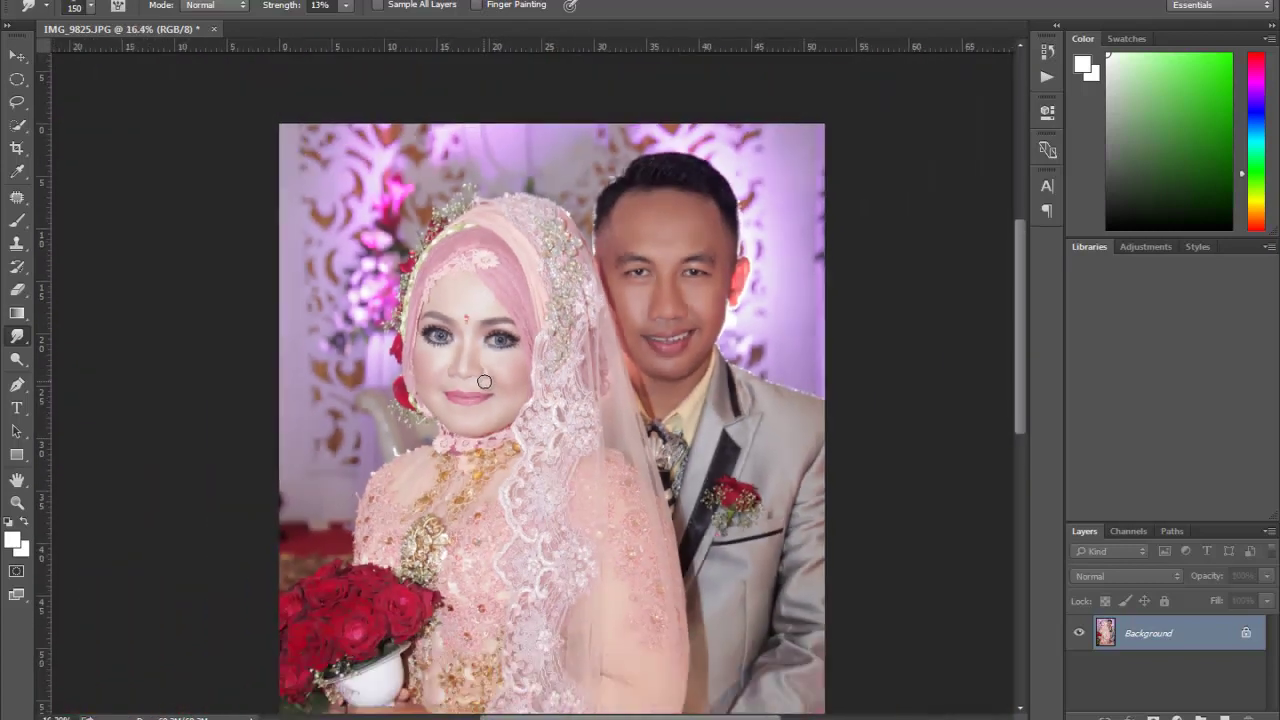
scroll(484, 381, "down", 1)
scroll(484, 381, "down", 1)
scroll(484, 381, "down", 1)
scroll(505, 383, "up", 1)
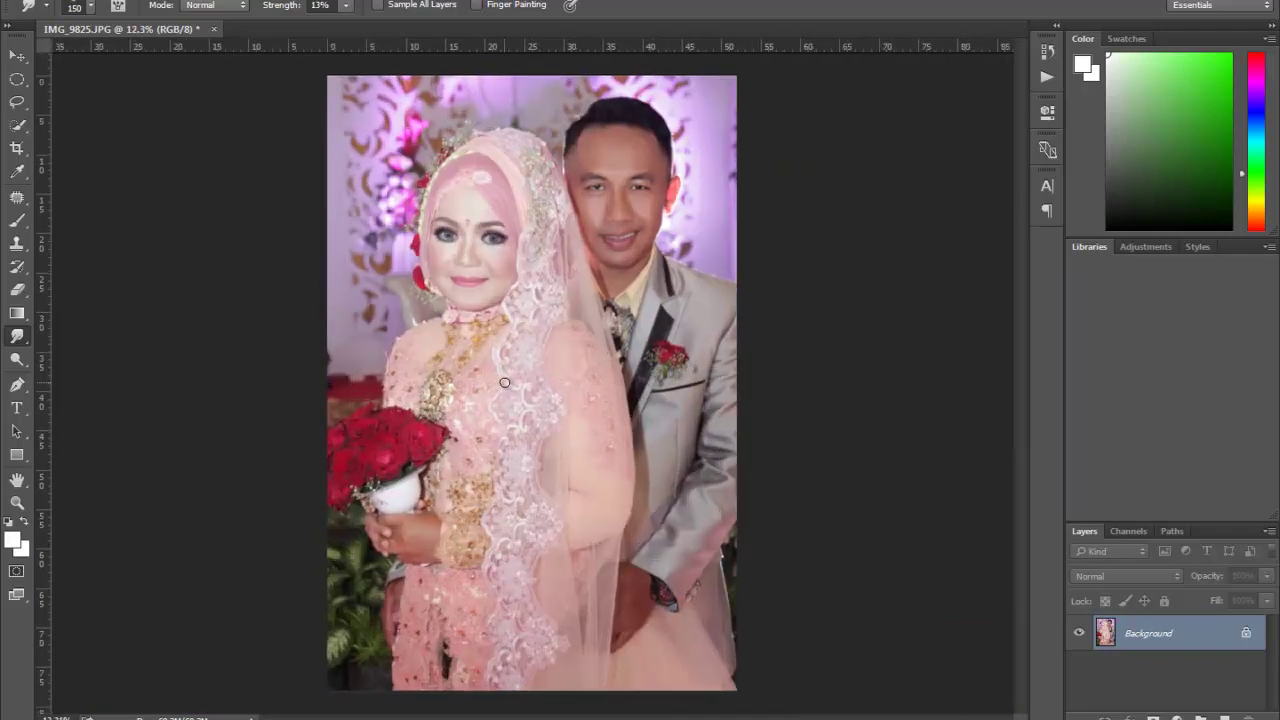
scroll(505, 383, "up", 1)
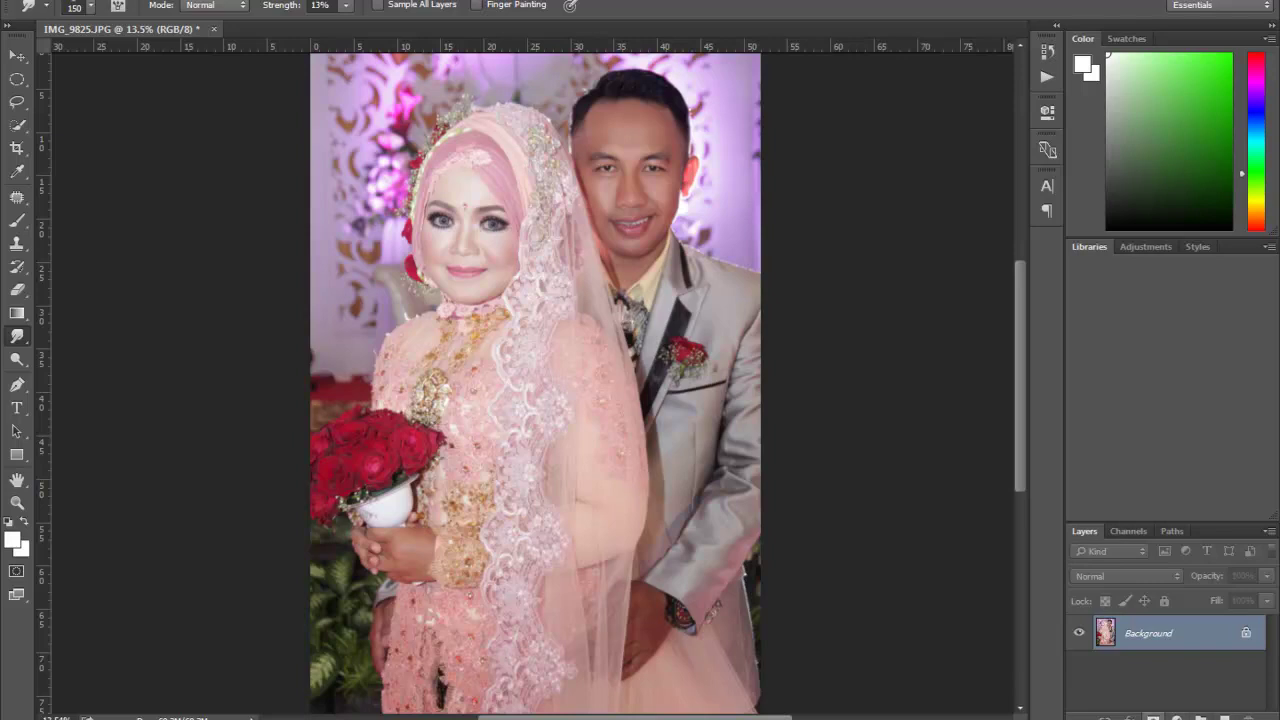
Step: Add a Hue/Saturation adjustment layer with Hue +7, then reselect the Background layer
left_click(1153, 718)
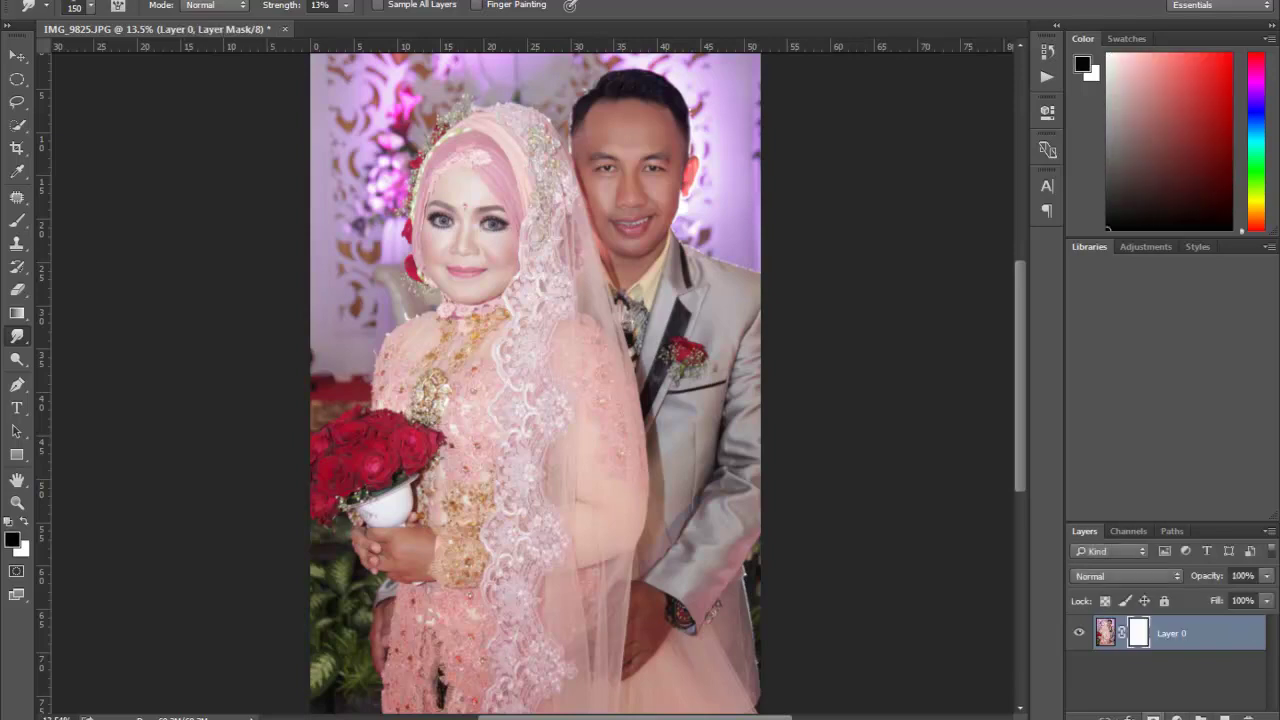
key("ctrl+z")
left_click(1177, 718)
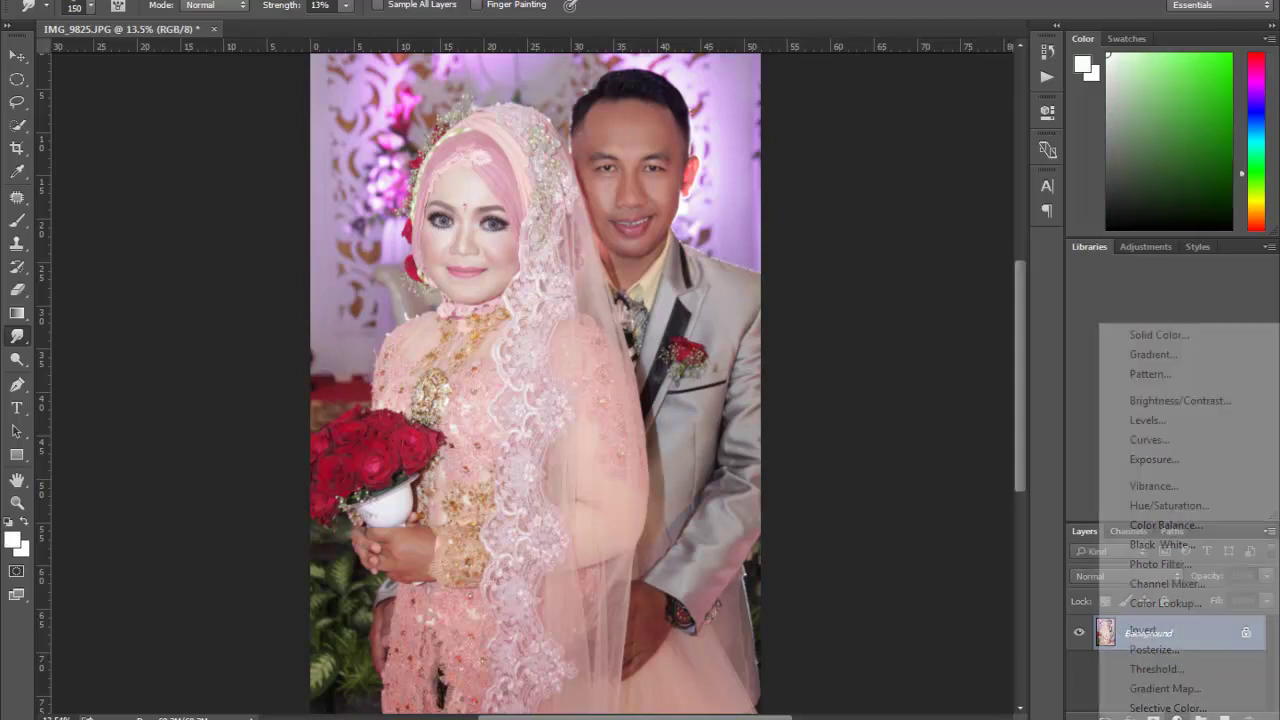
left_click(1183, 506)
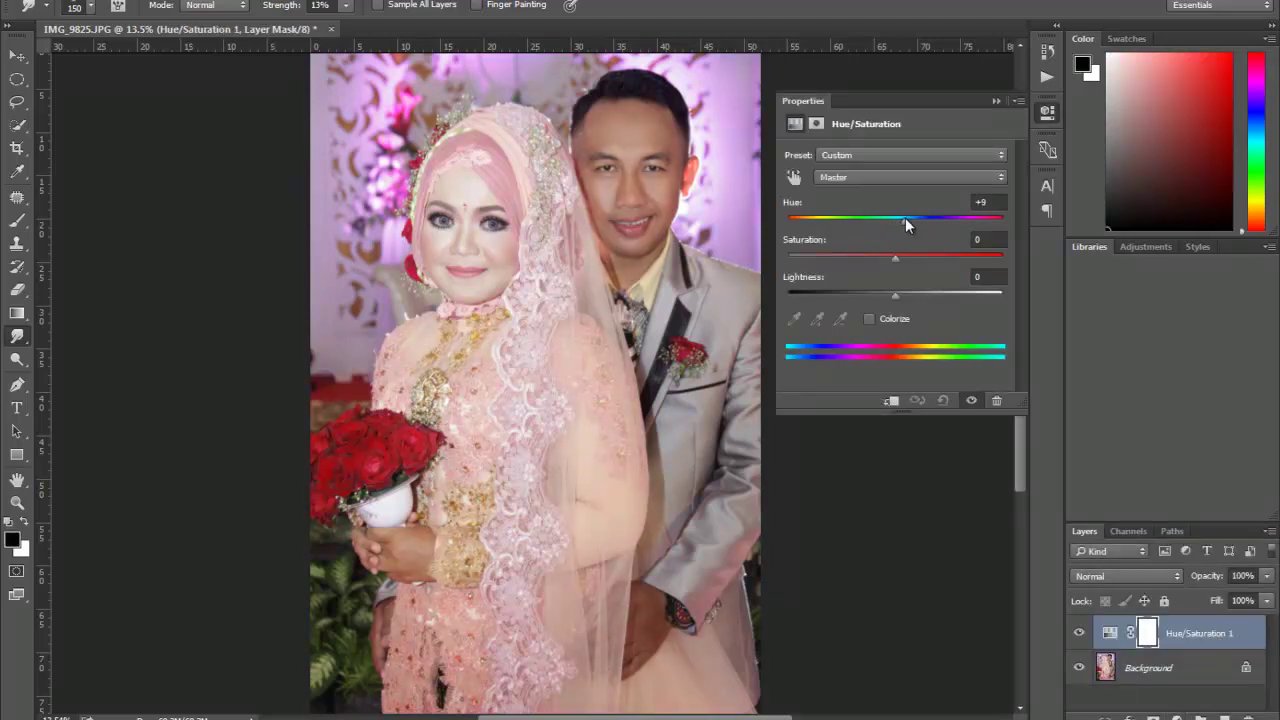
left_click_drag(905, 219, 902, 221)
left_click(1018, 101)
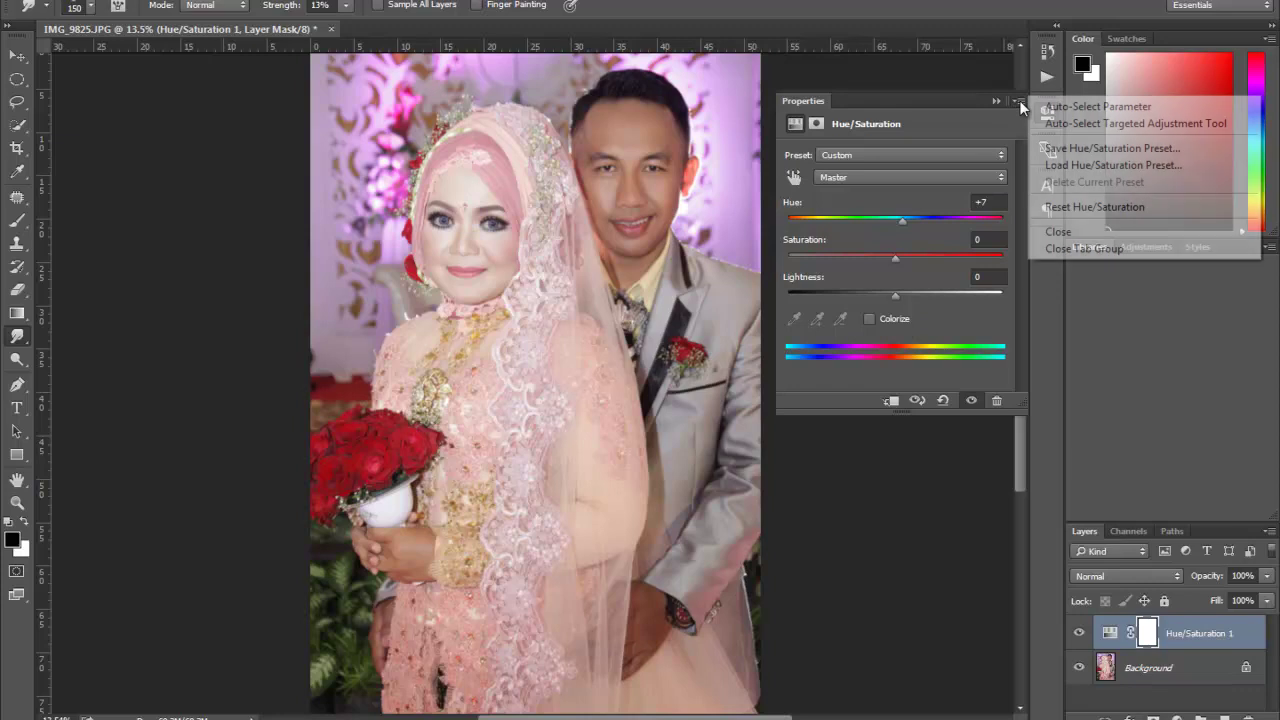
left_click(1068, 235)
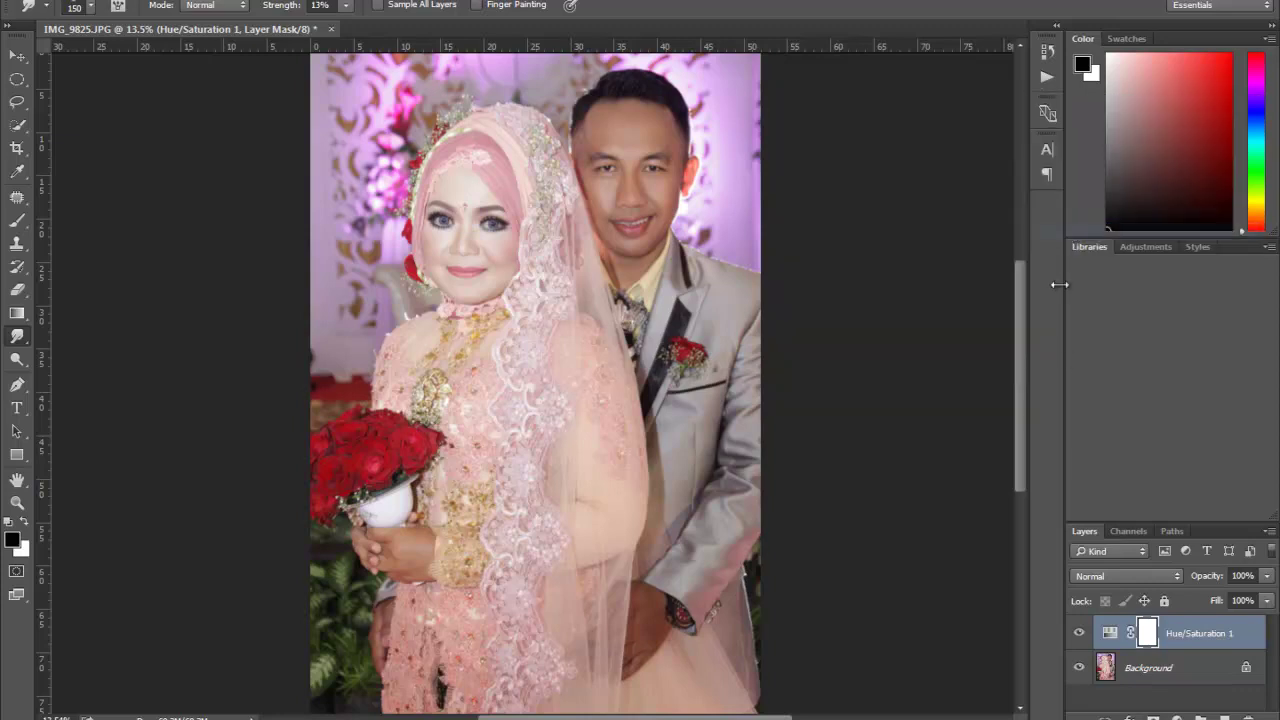
left_click(1131, 670)
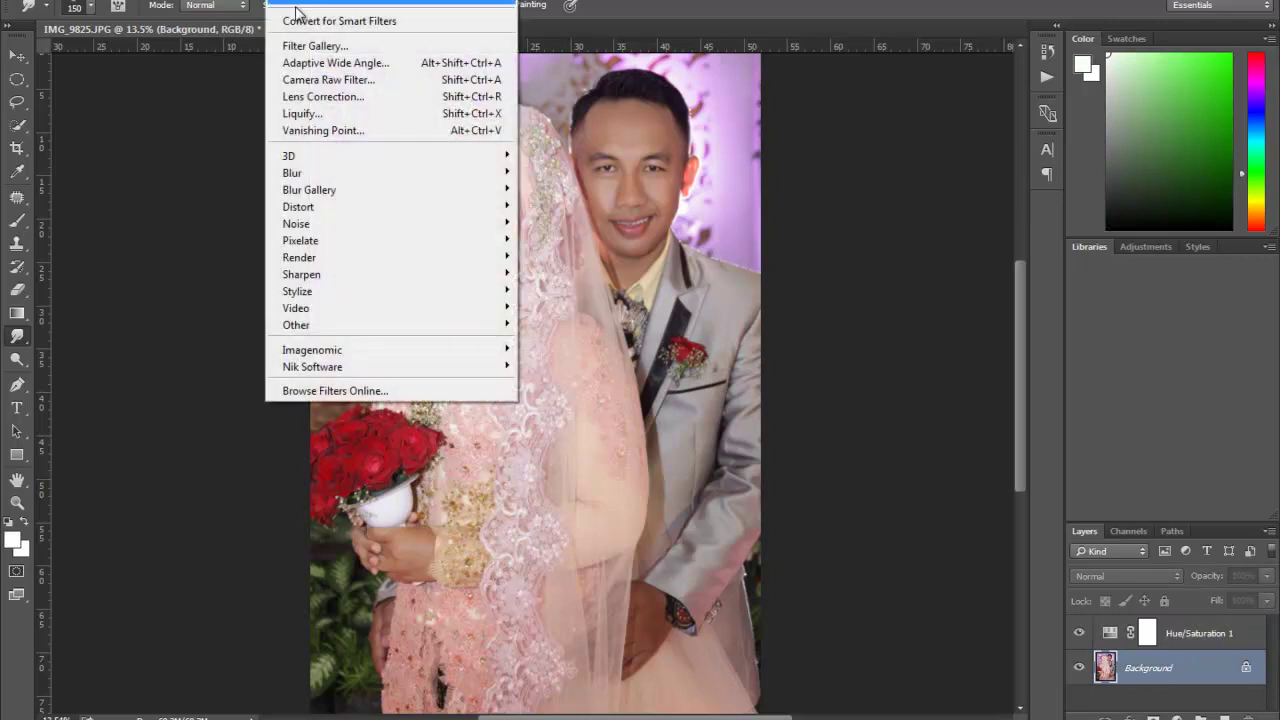
Step: Apply Camera Raw: Exposure +0.40, Highlights -37, Shadows +34, Blacks -37, slightly more Vibrance
left_click(380, 79)
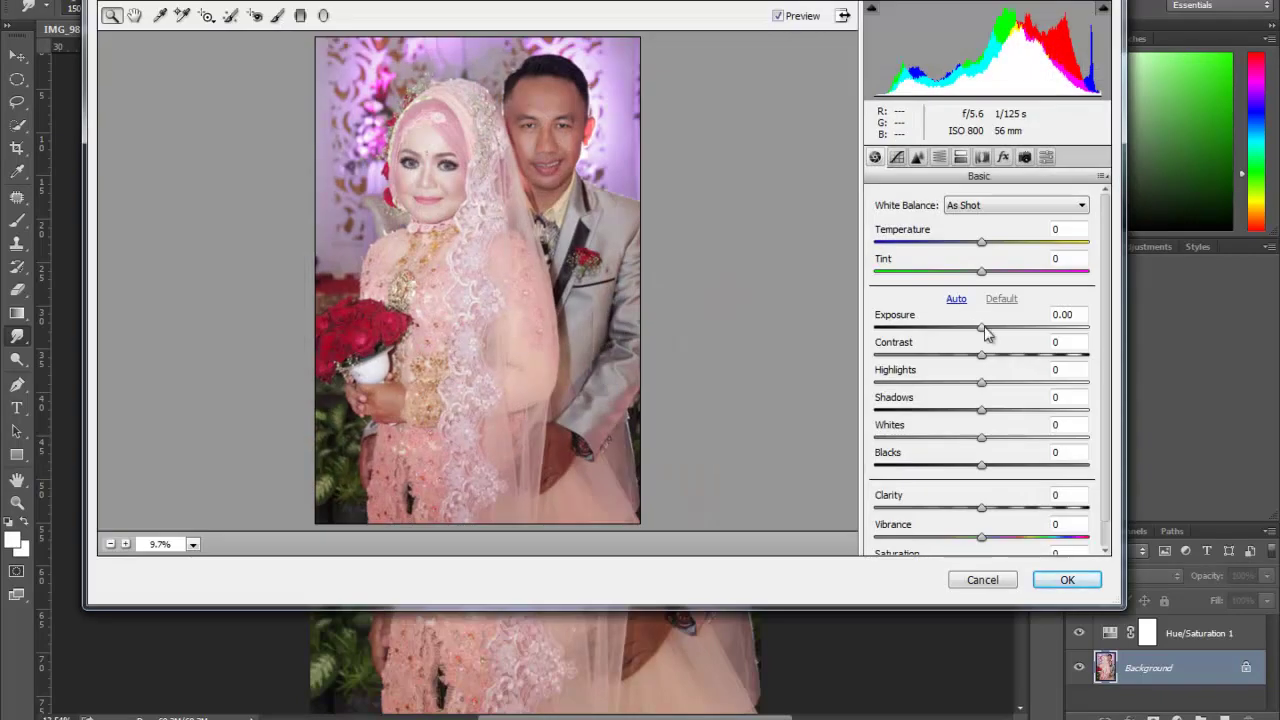
left_click_drag(985, 333, 996, 333)
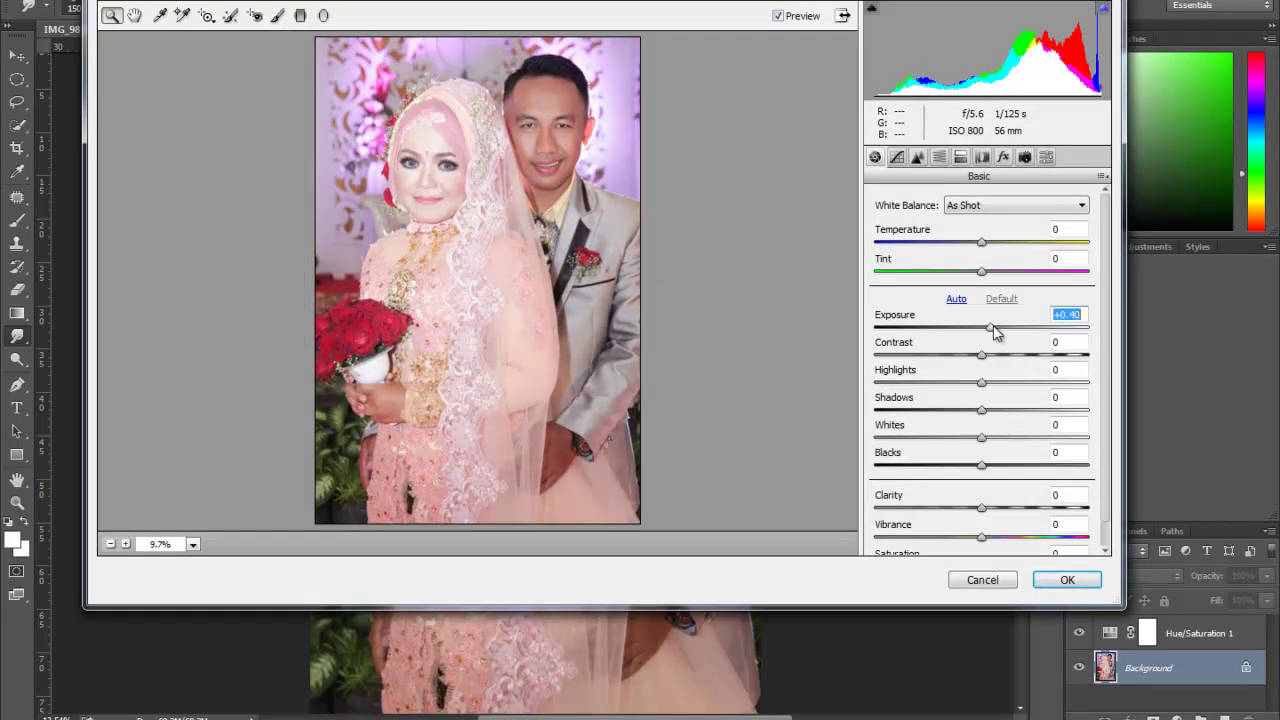
left_click_drag(982, 383, 949, 383)
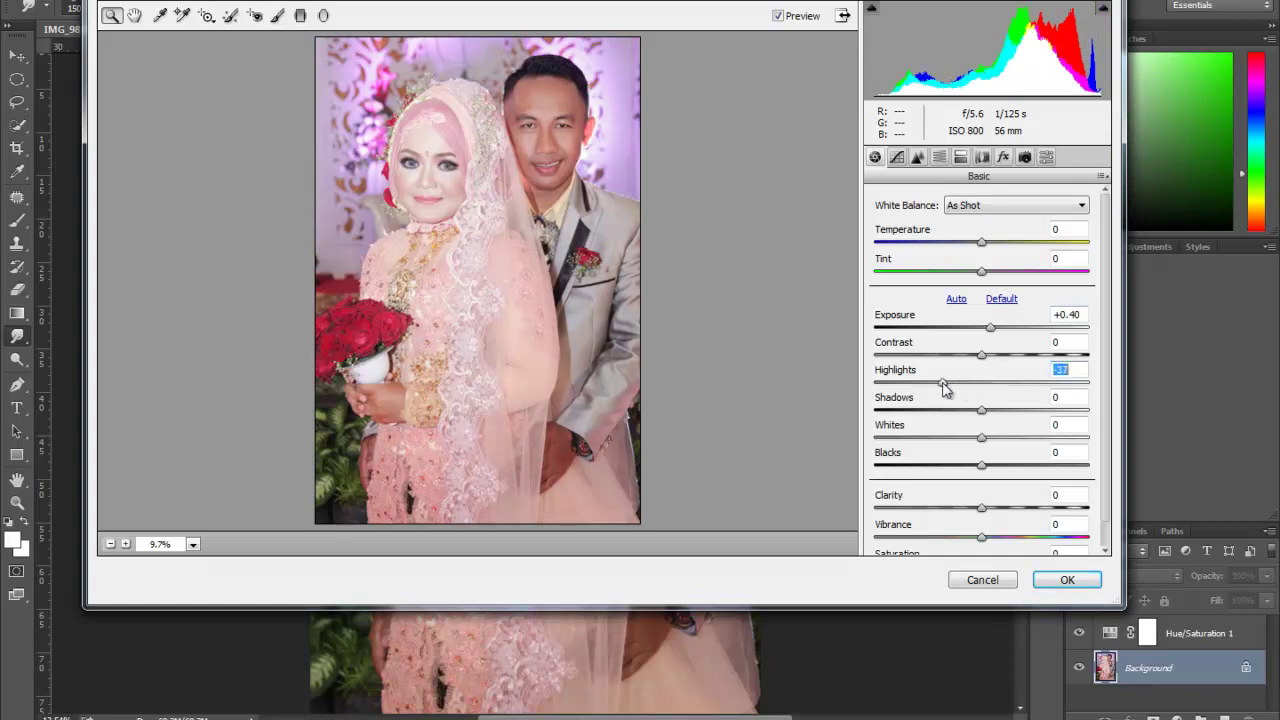
left_click_drag(993, 415, 1017, 416)
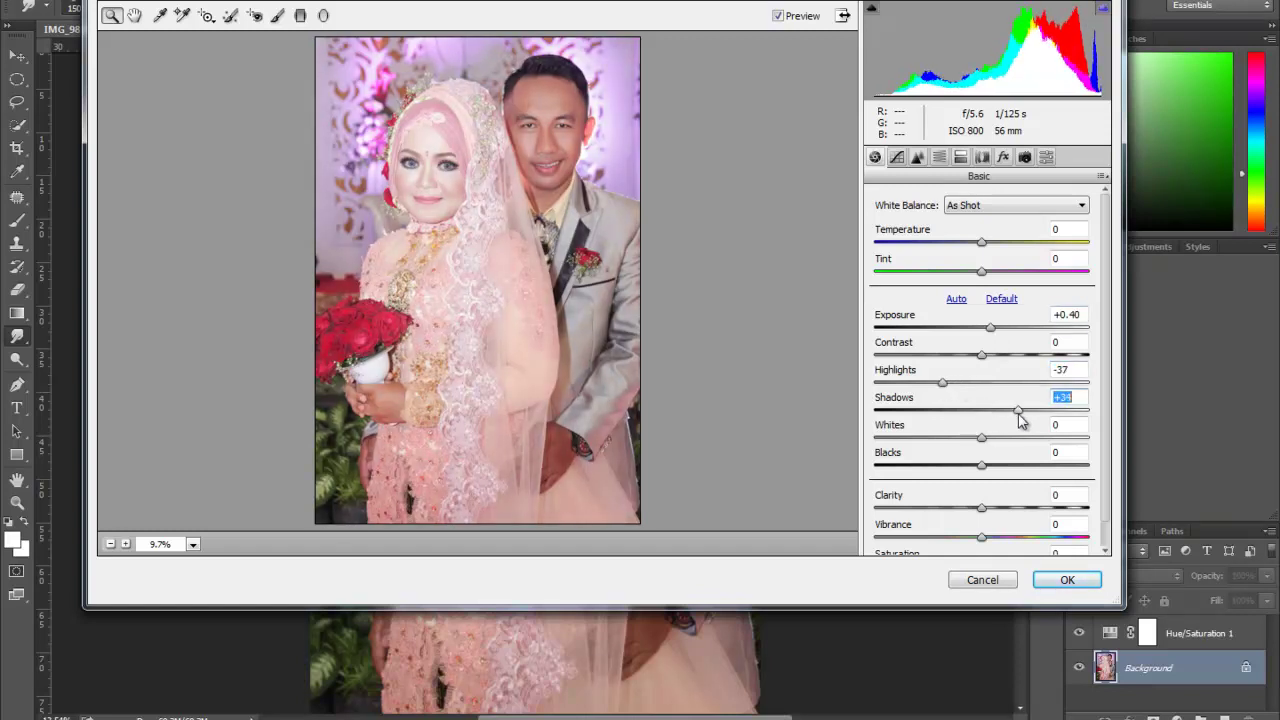
left_click_drag(981, 465, 947, 474)
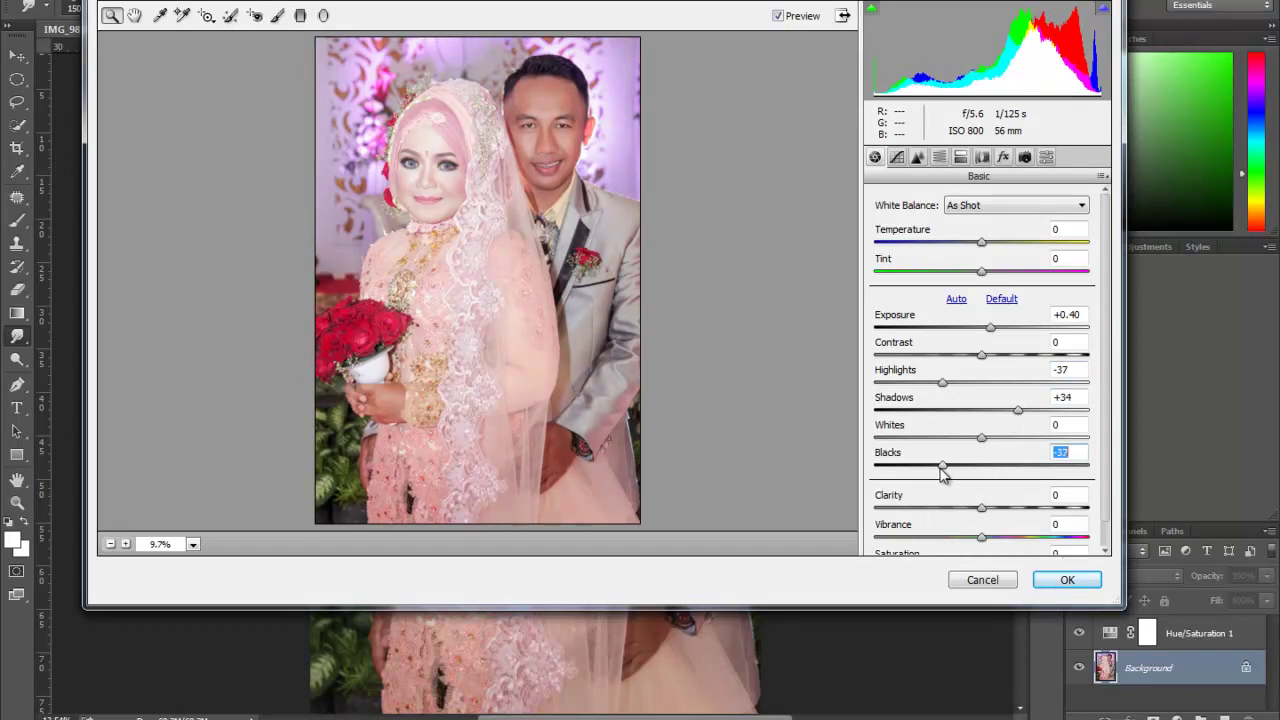
mouse_move(981, 537)
left_mouse_down()
mouse_move(1011, 538)
mouse_move(991, 546)
left_mouse_up()
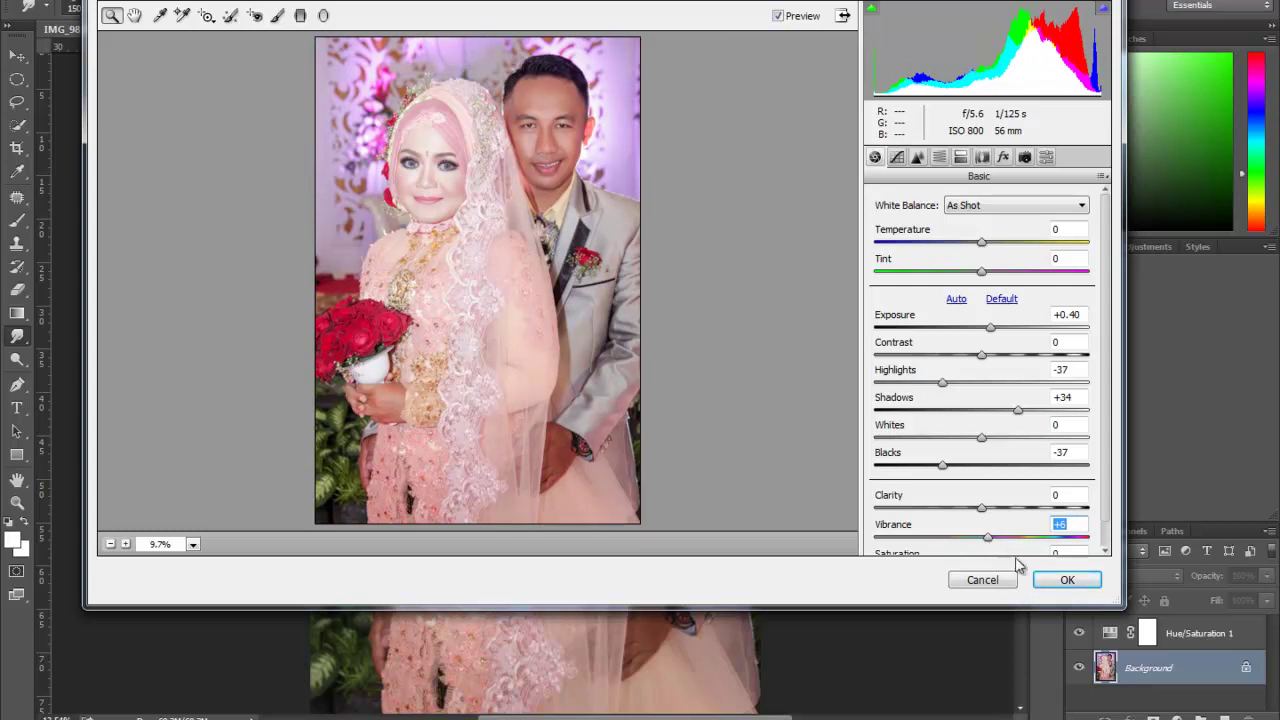
left_click(1066, 580)
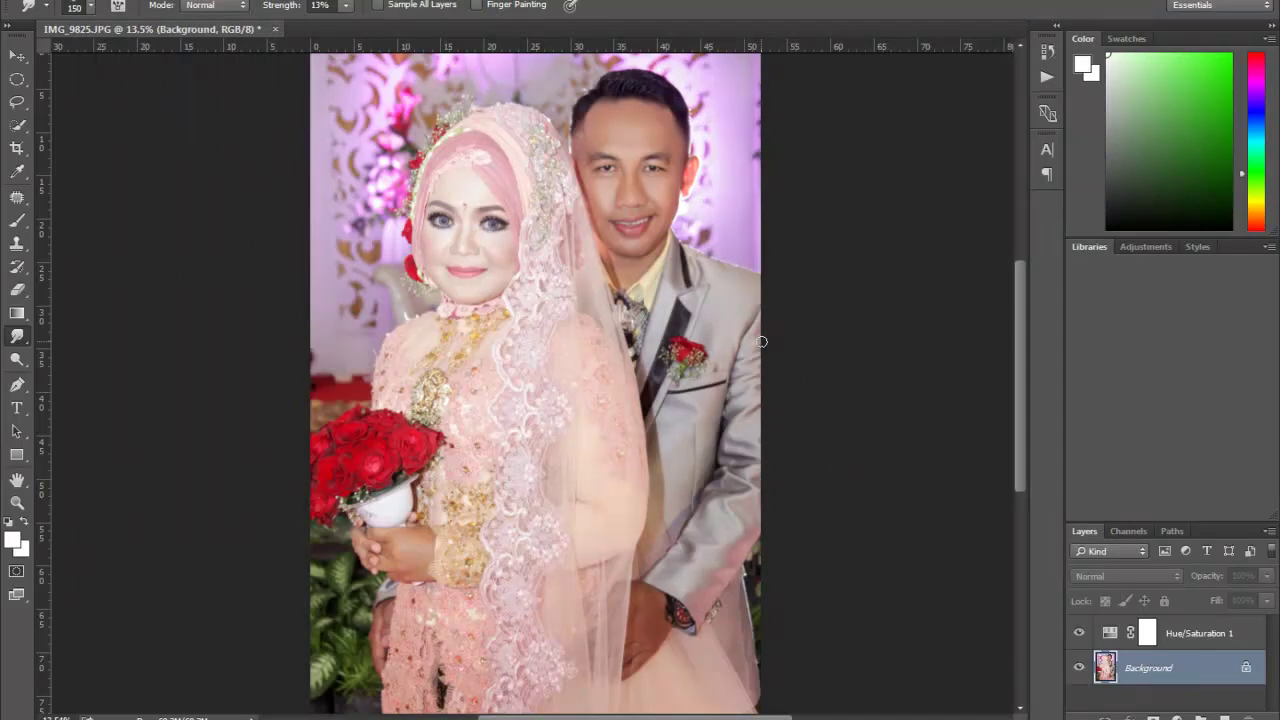
Step: Run the Camera Raw Filter again with Vibrance lowered slightly below zero
scroll(764, 317, "down", 1)
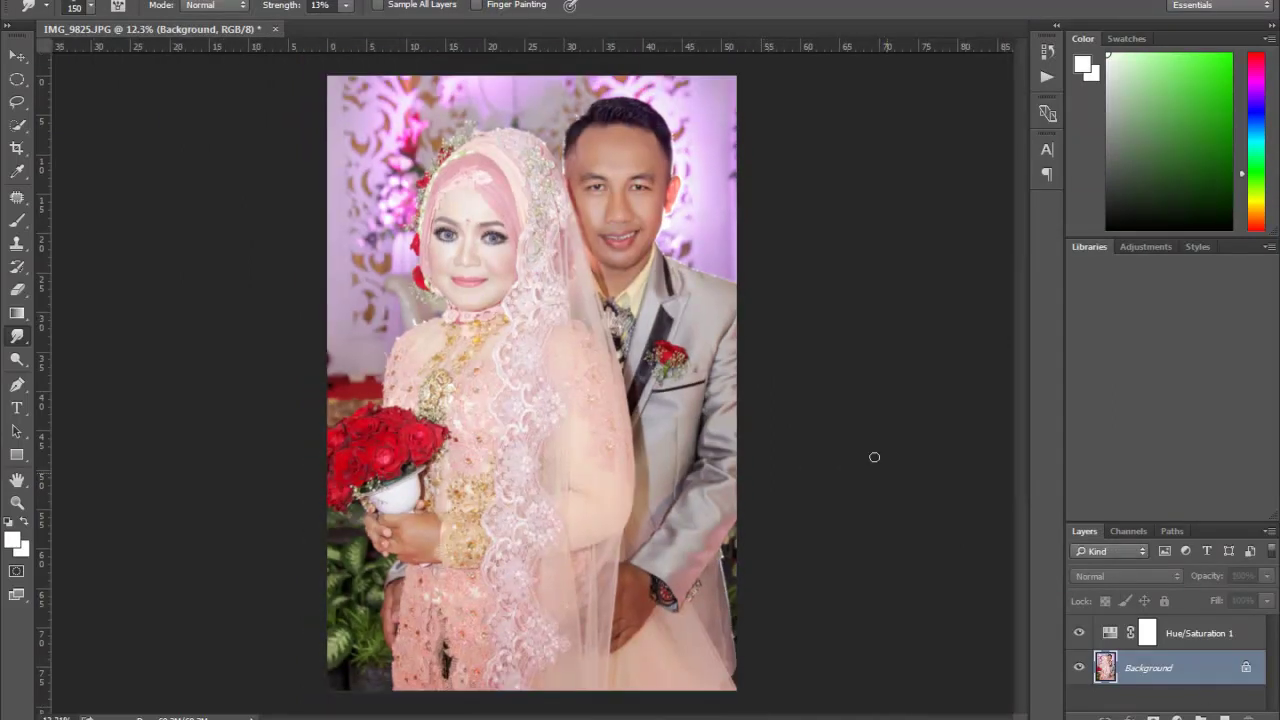
left_click(280, 0)
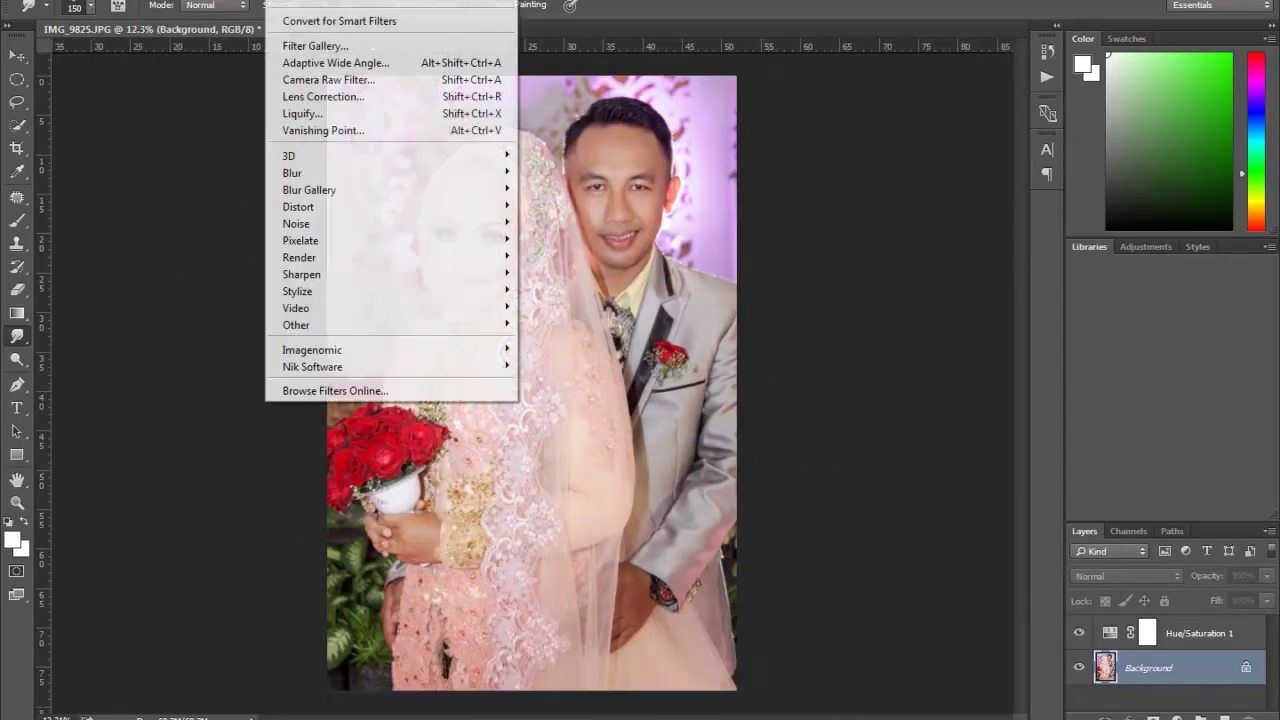
left_click(305, 78)
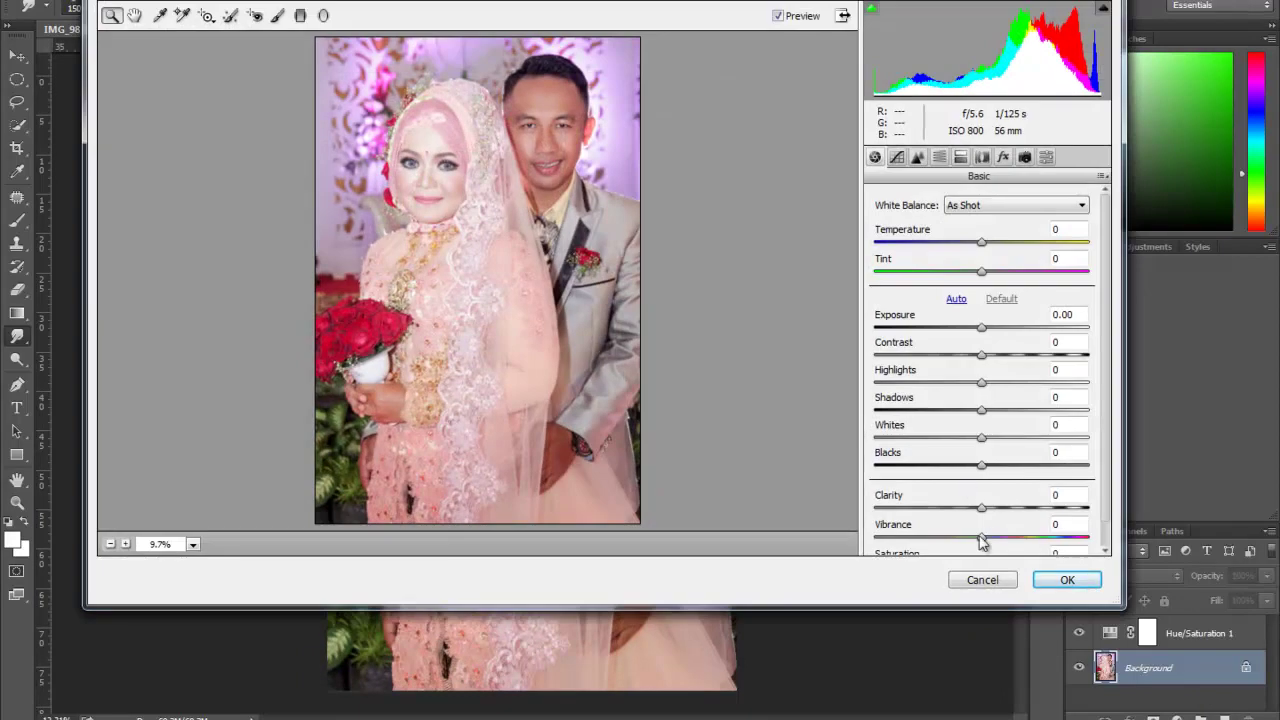
mouse_move(981, 541)
left_mouse_down()
mouse_move(958, 541)
mouse_move(969, 543)
left_mouse_up()
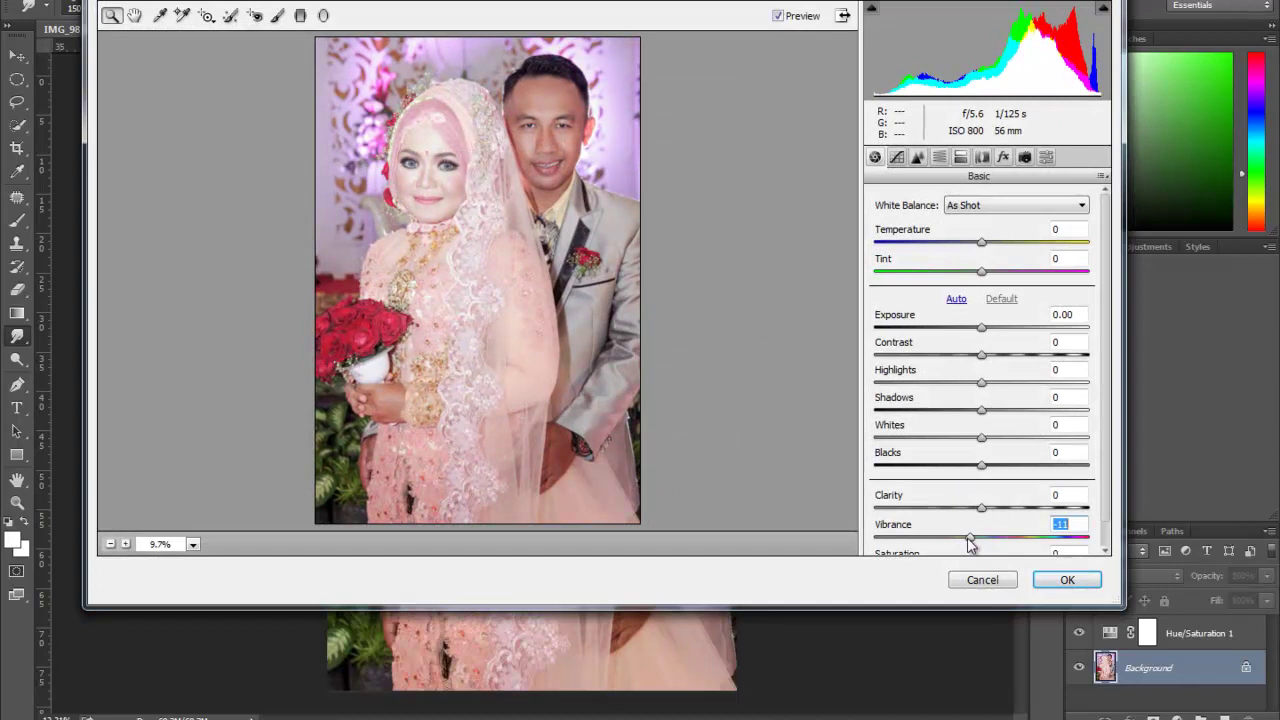
left_click(1065, 579)
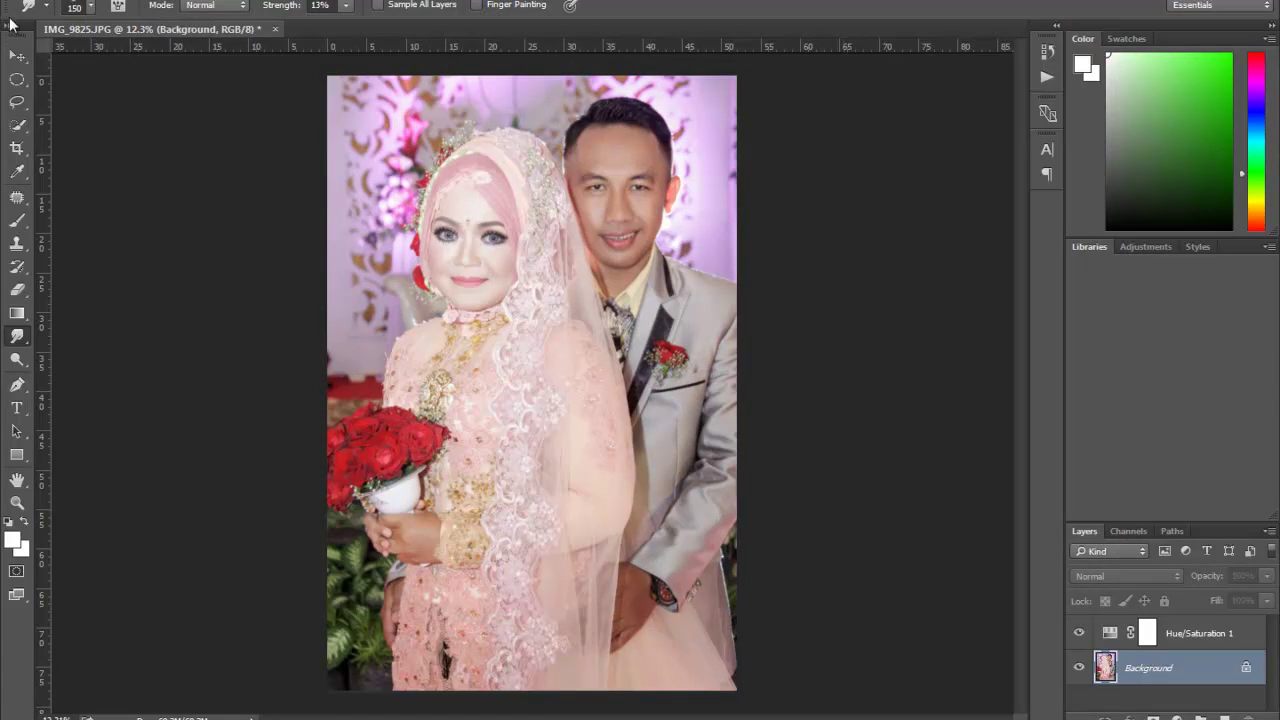
left_click(16, 54)
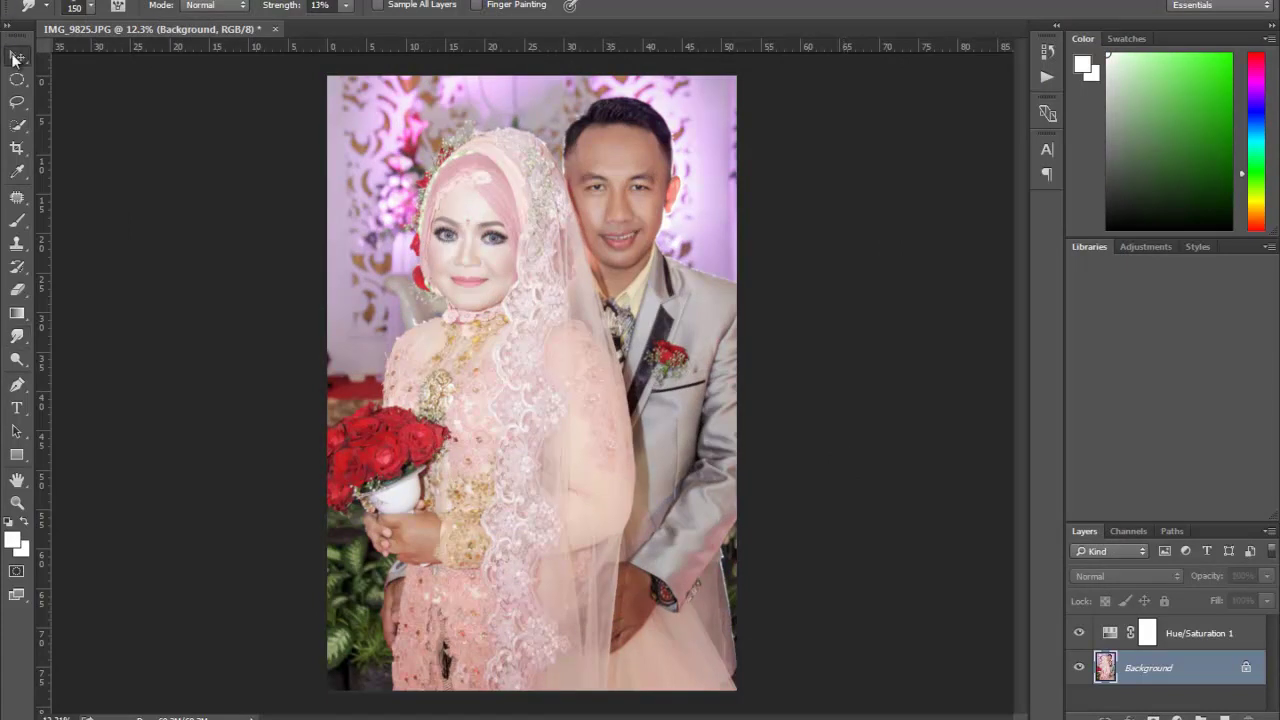
Step: Open COBA STYLE.psd from recent files alongside IMG_9825.JPG
left_click(868, 340)
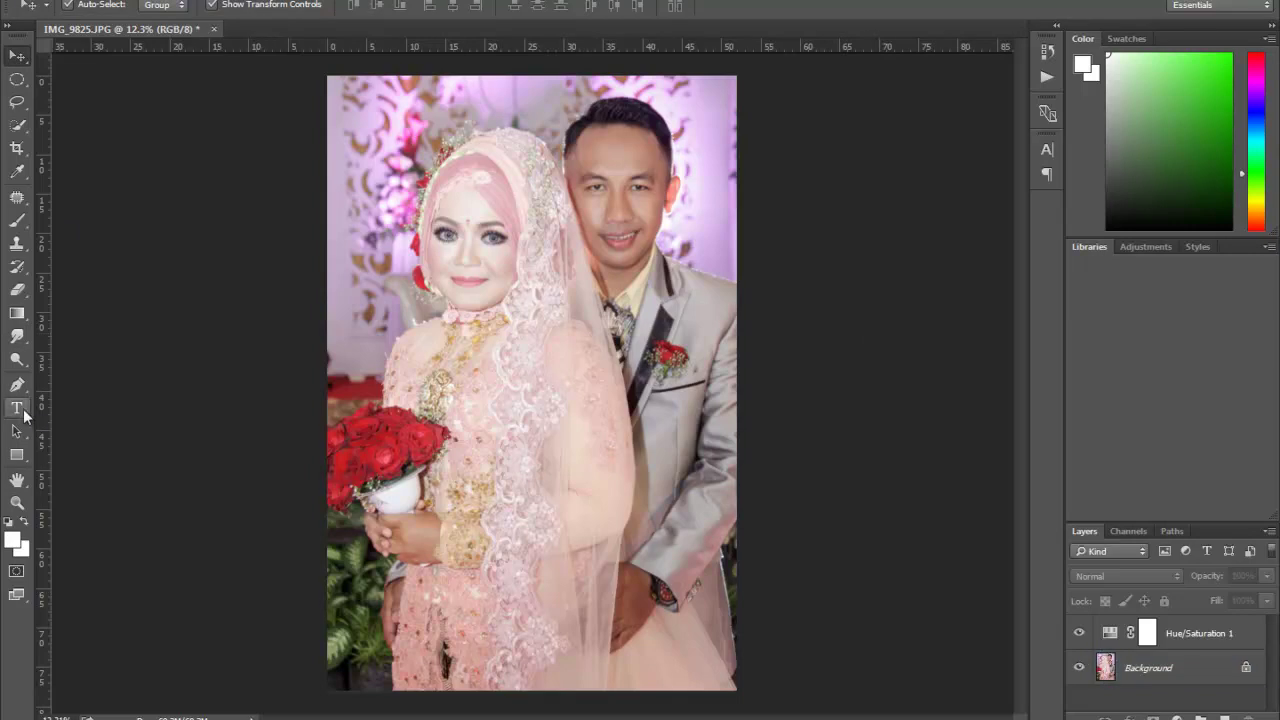
left_click(60, 0)
mouse_move(83, 81)
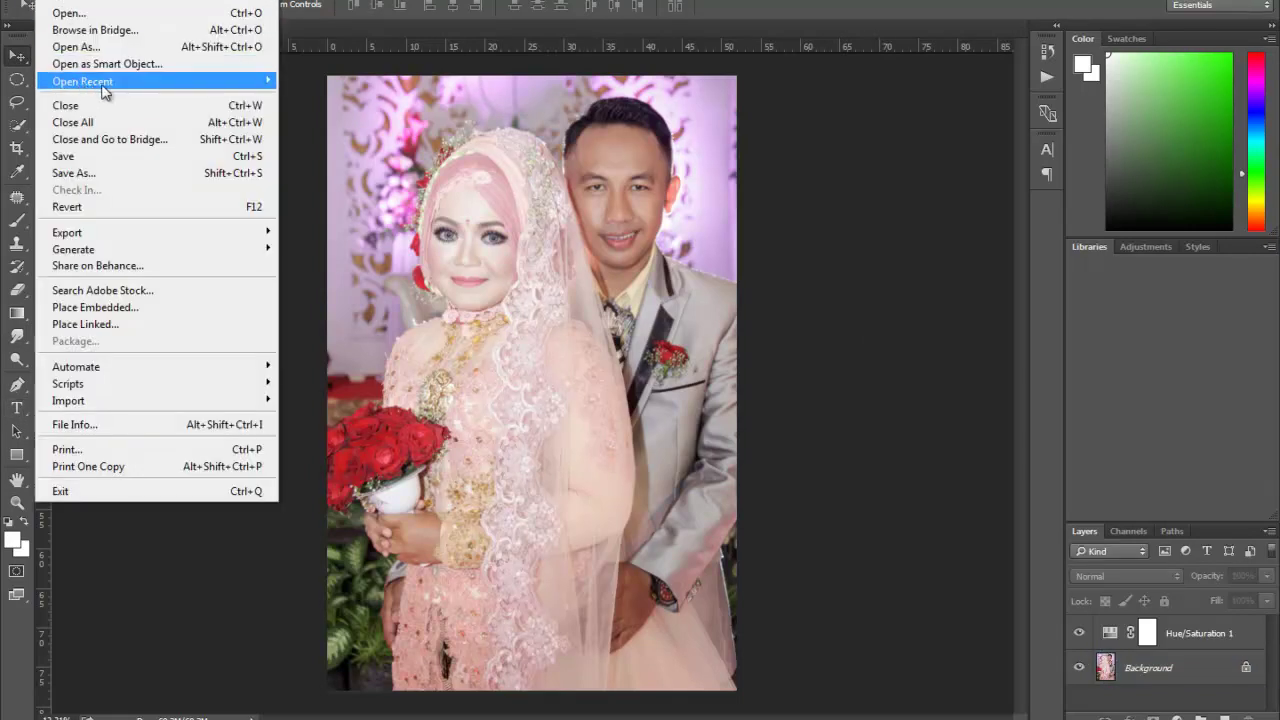
left_click(327, 114)
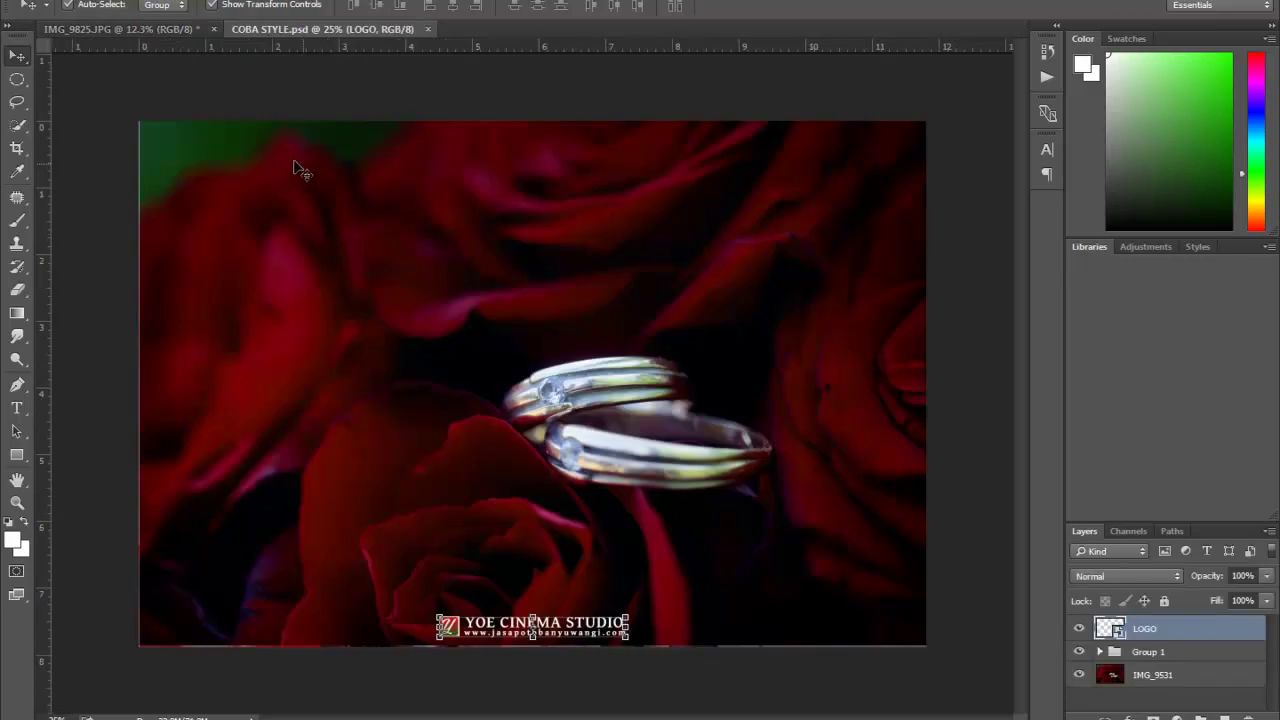
left_click(186, 30)
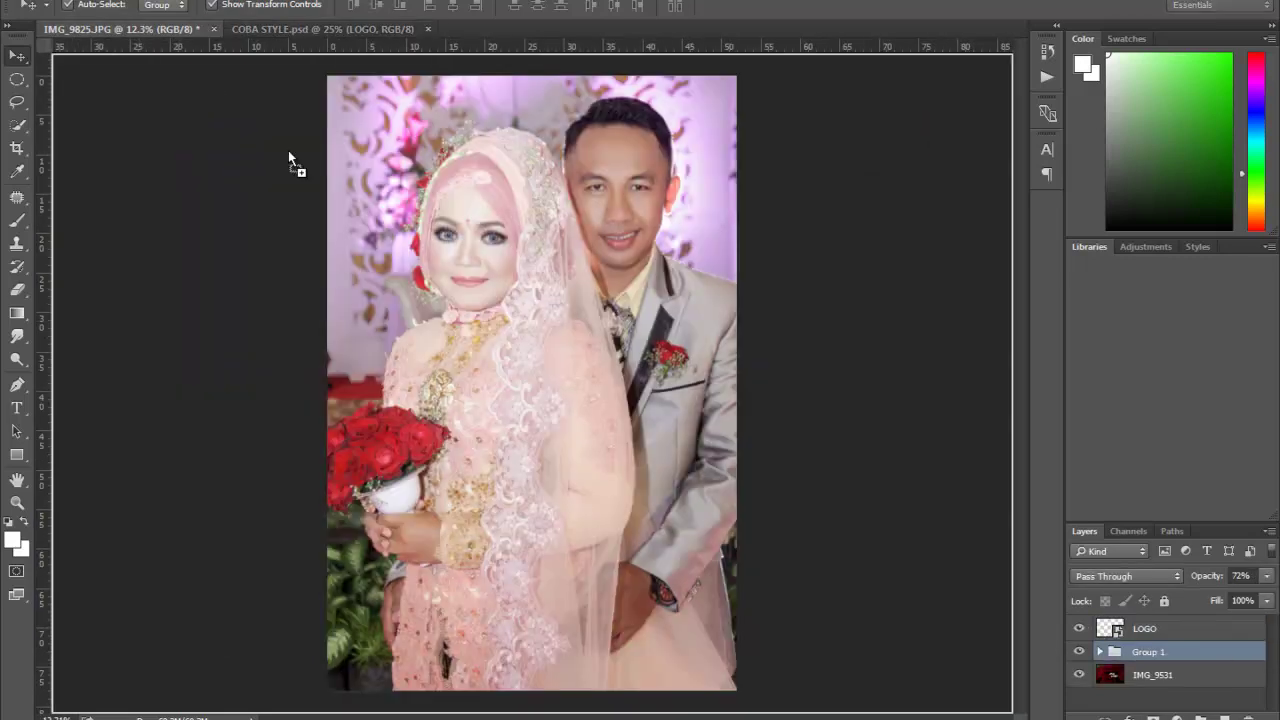
Step: Drop Group 1 into IMG_9825, rotate it 90° and stretch it to the photo edges
left_click_drag(357, 252, 595, 267)
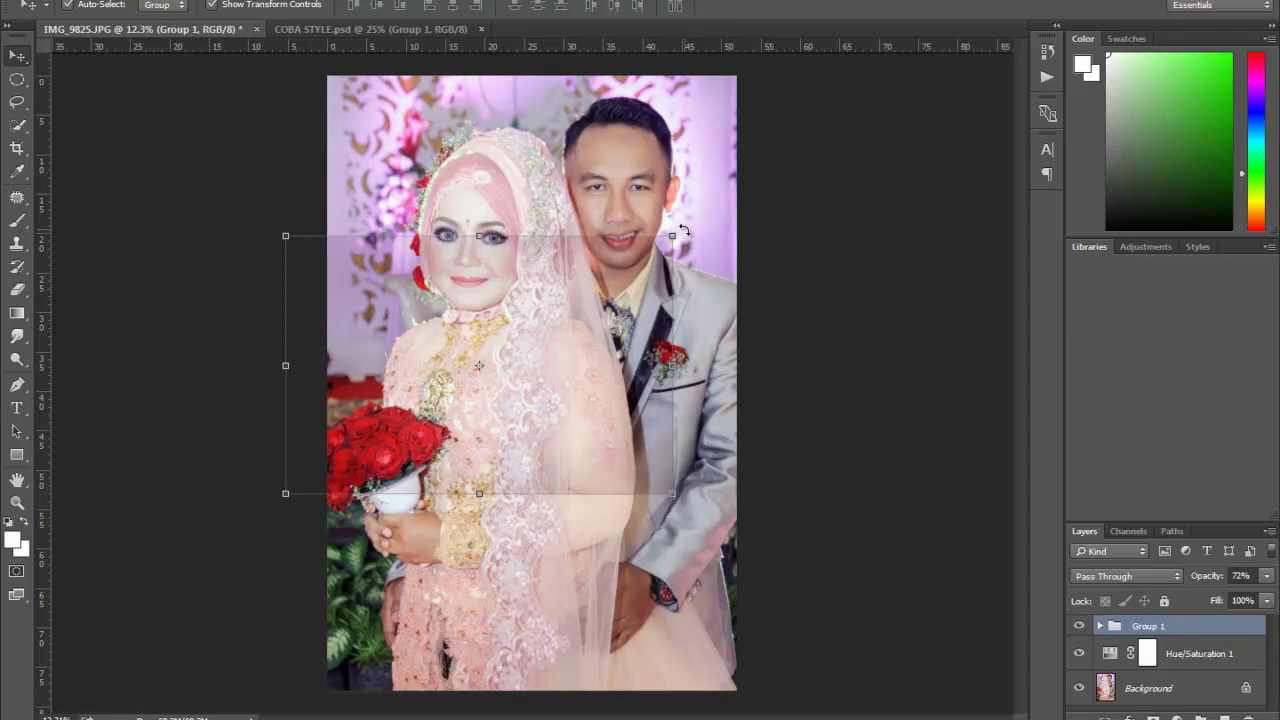
left_click_drag(692, 238, 639, 541)
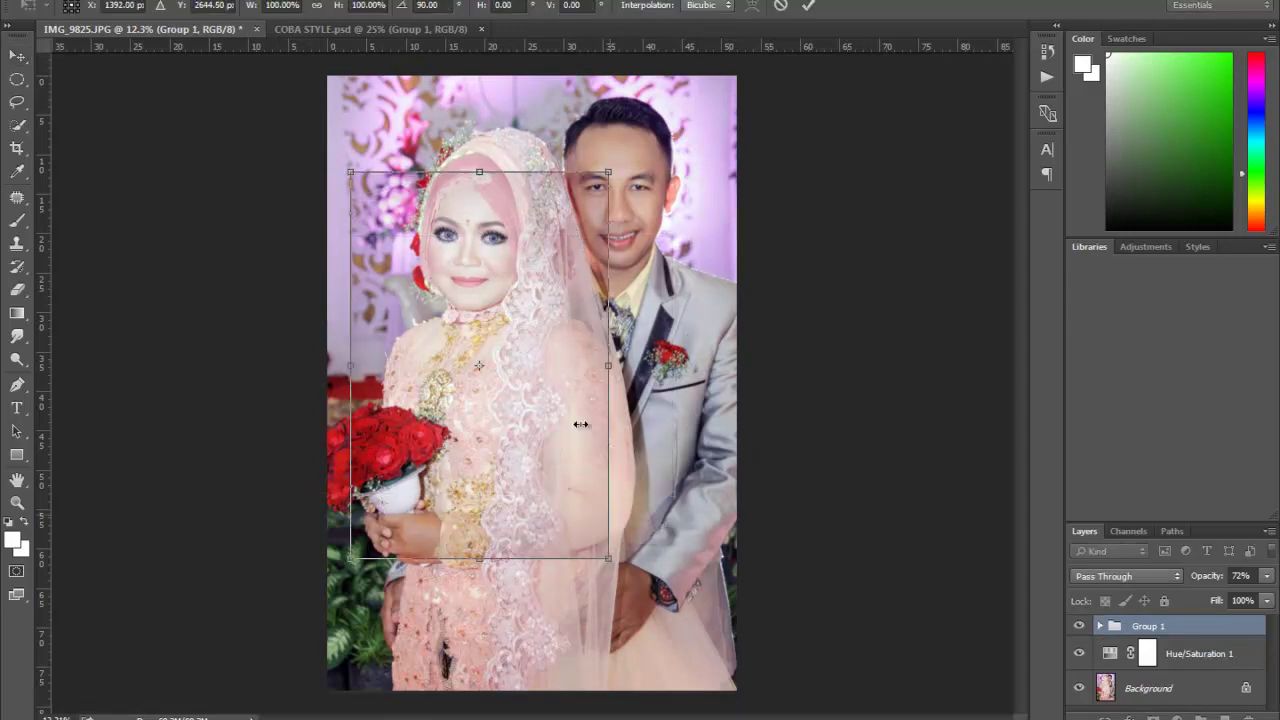
left_click_drag(478, 172, 479, 76)
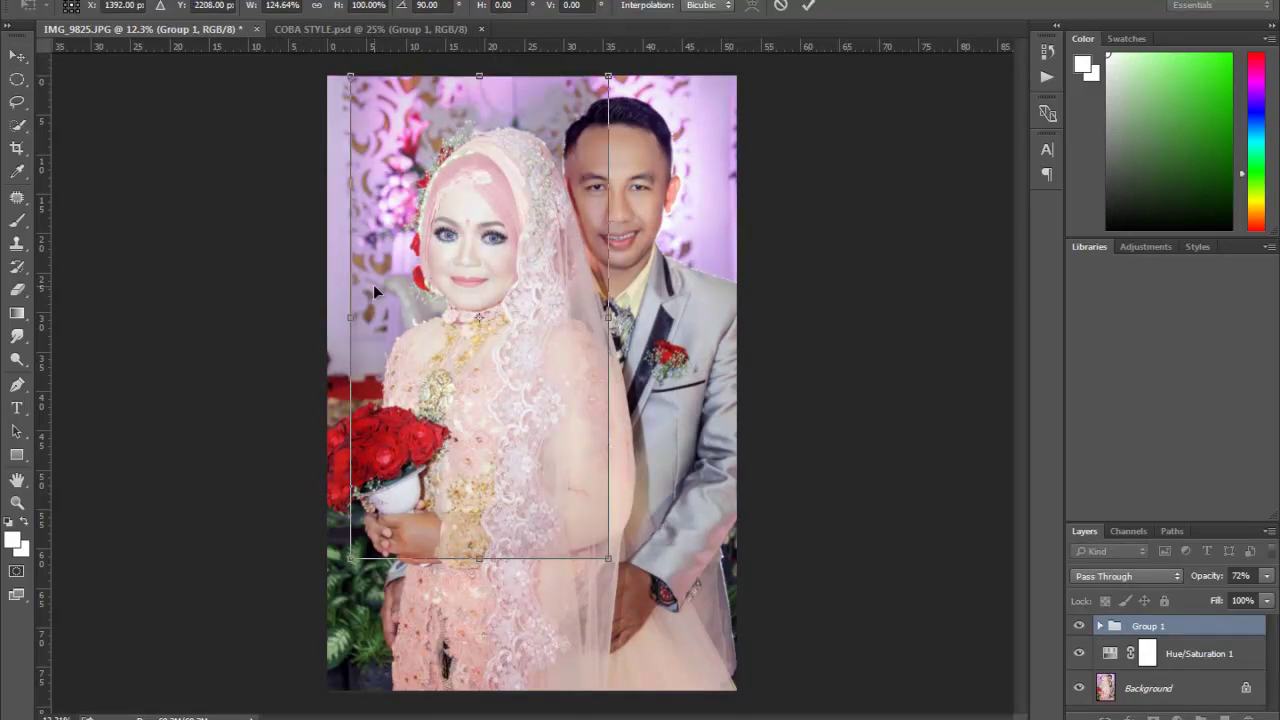
left_click_drag(349, 318, 327, 318)
left_click_drag(467, 562, 460, 705)
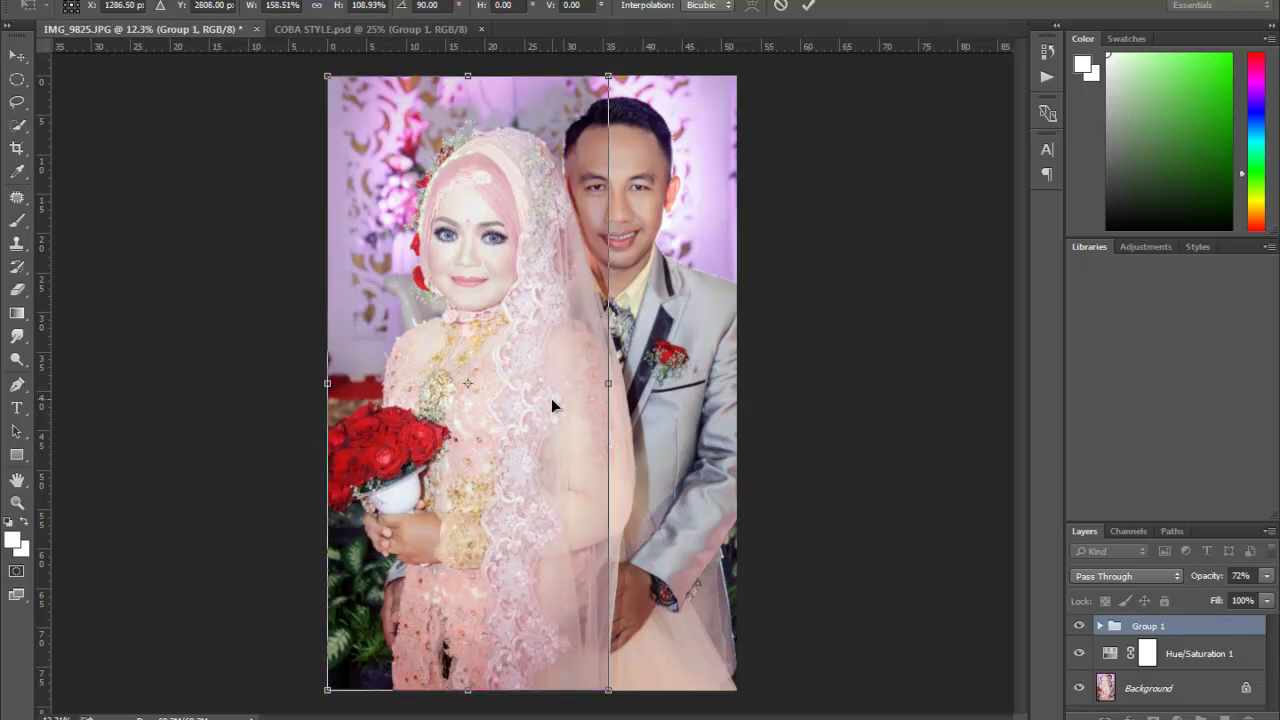
left_click_drag(609, 382, 795, 414)
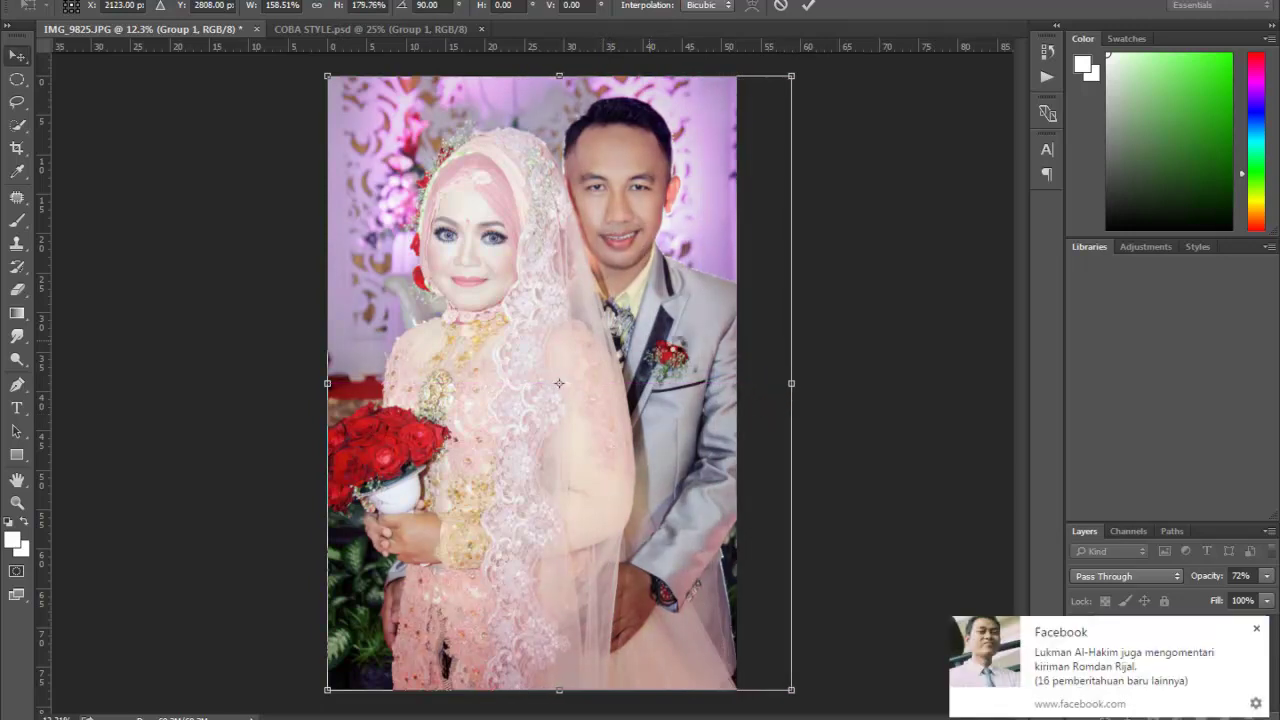
key("Escape")
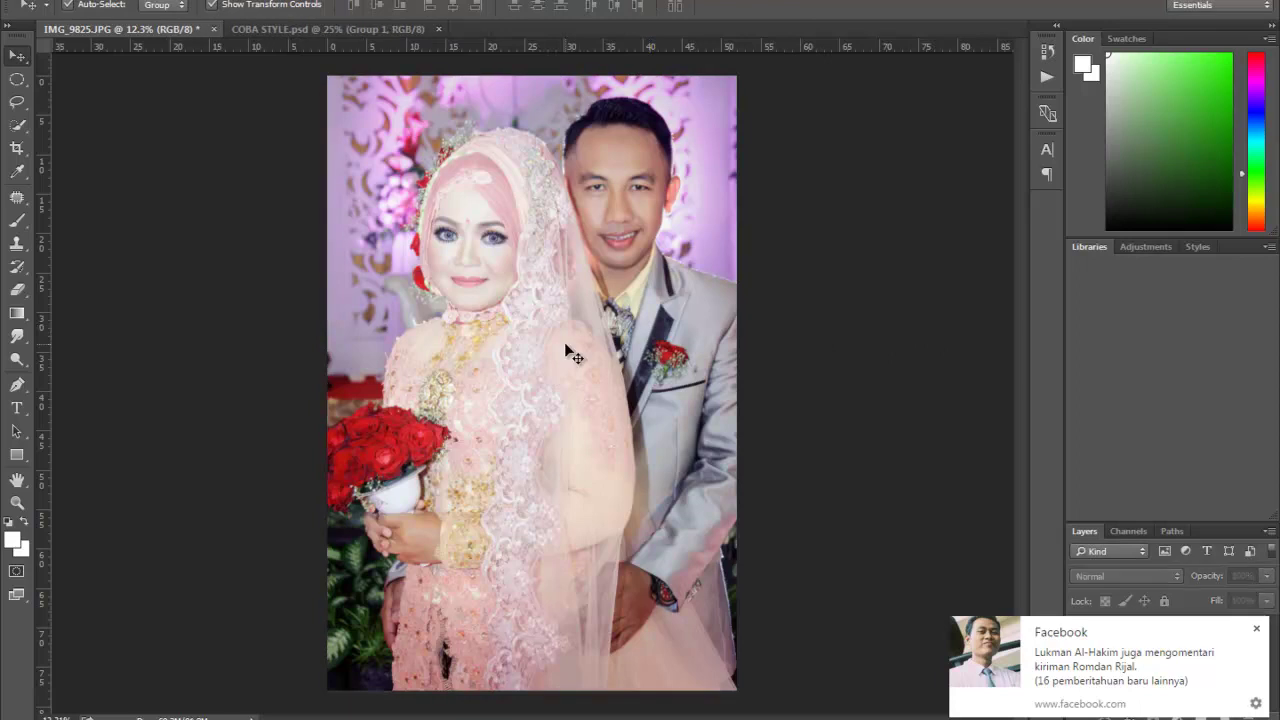
Step: Widen the overlay past the photo's left edge and commit the transform
left_click(695, 328)
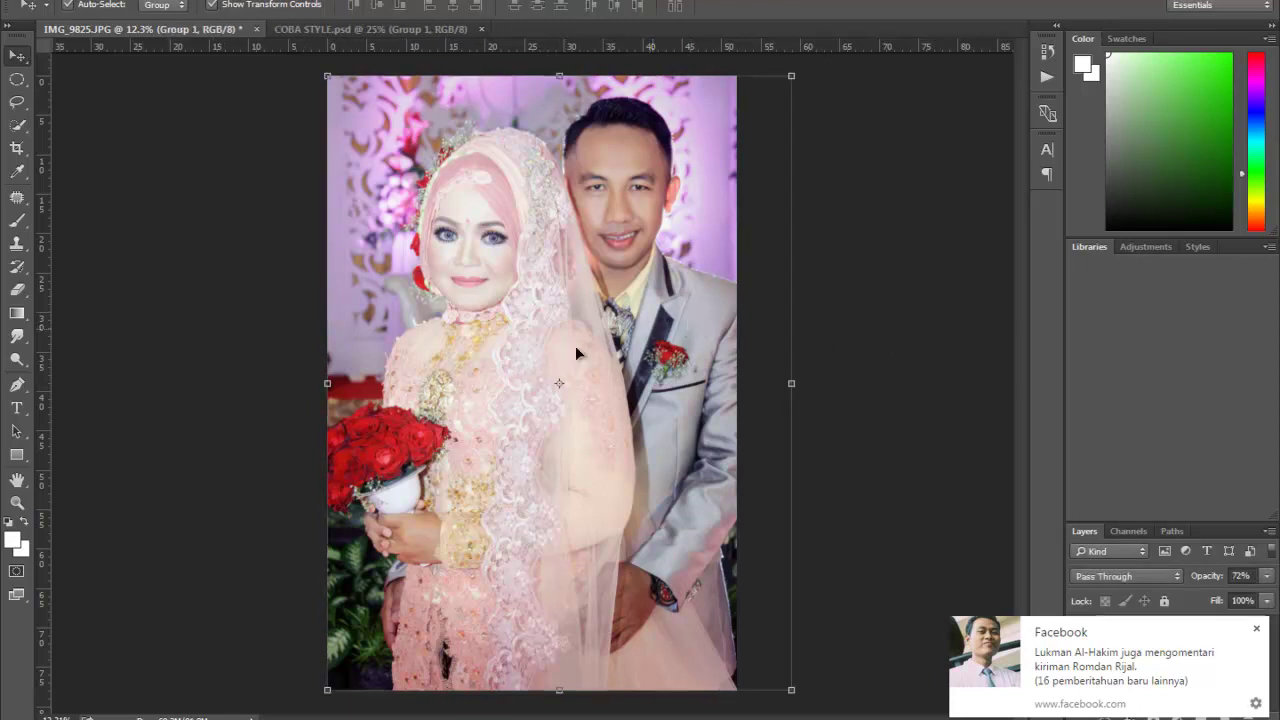
left_click_drag(327, 384, 283, 384)
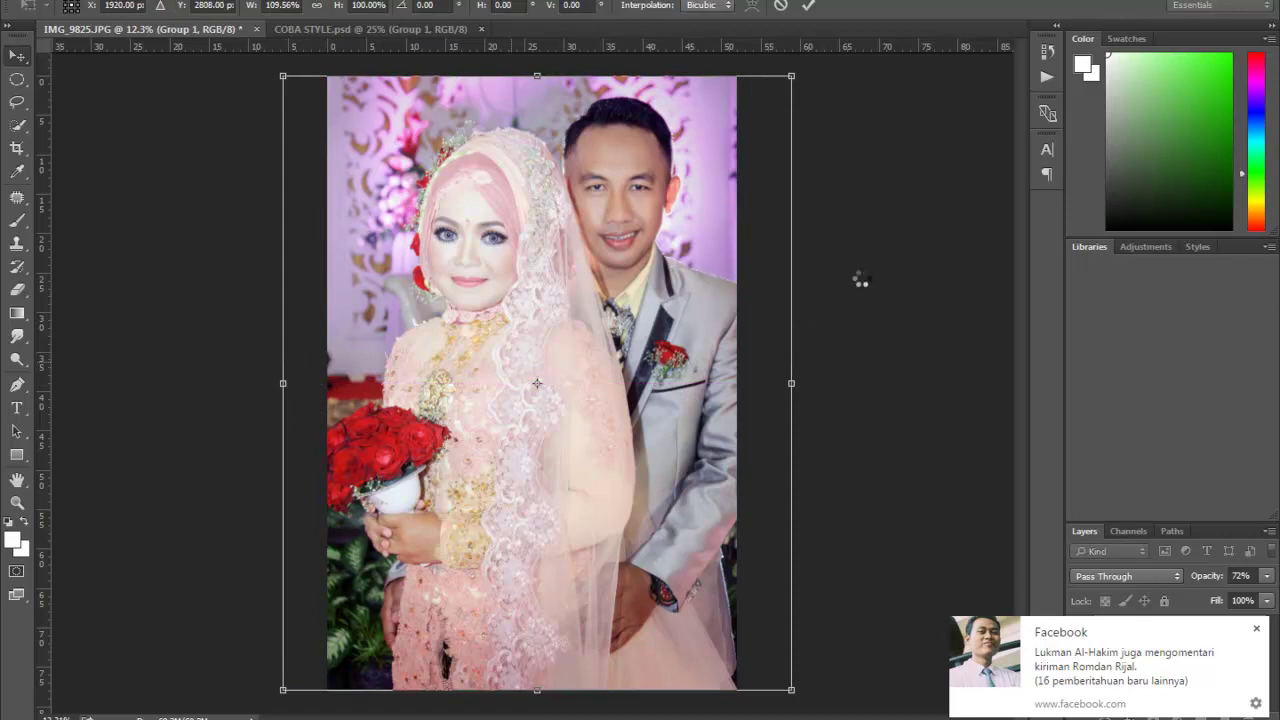
key("Return")
left_click(860, 287)
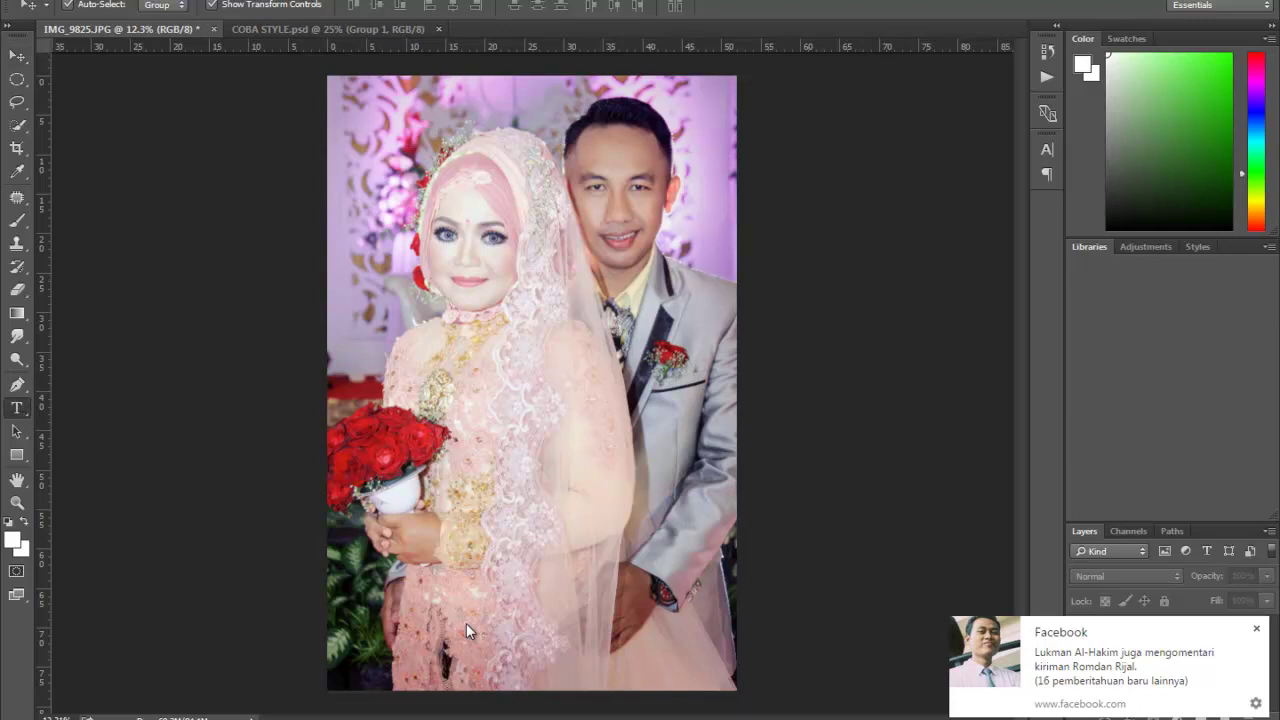
Step: Add a large 'The Wedding' title in JaneAusten NoSecret near the photo's bottom
left_click(411, 588)
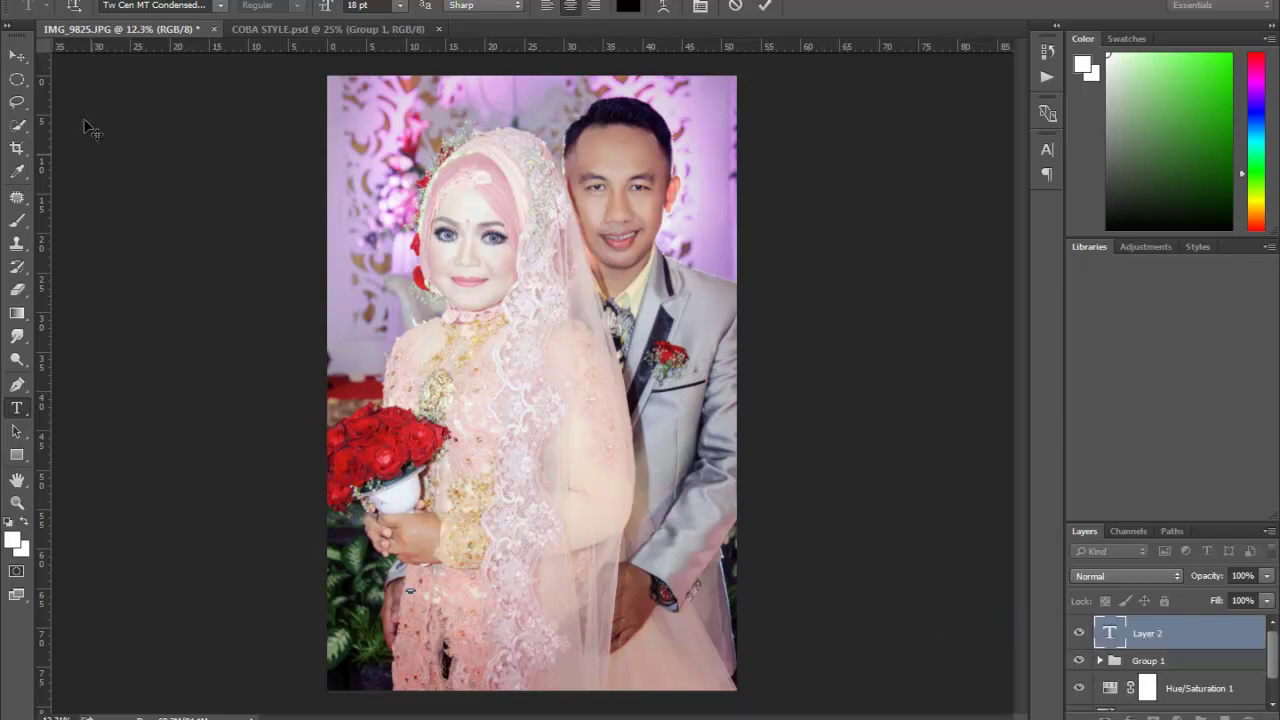
left_click(17, 57)
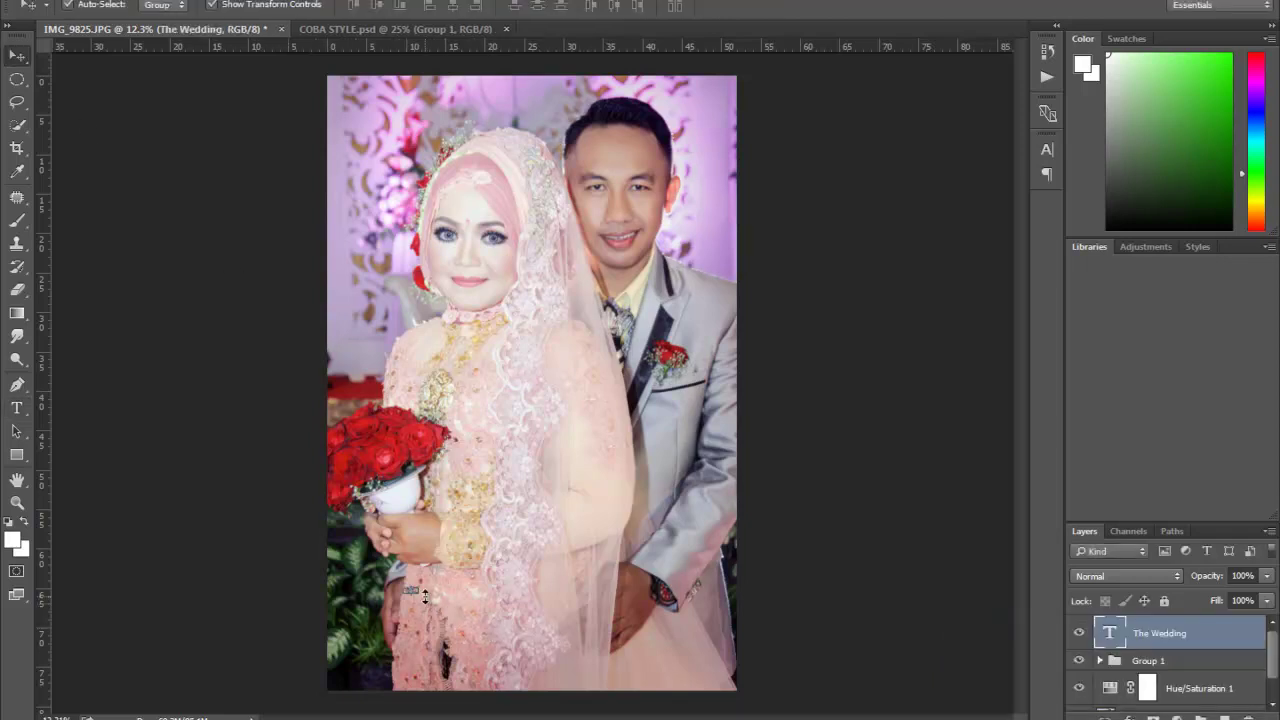
key("ctrl+t")
mouse_move(417, 593)
left_mouse_down()
mouse_move(489, 630)
mouse_move(541, 616)
left_mouse_up()
double_click(508, 605)
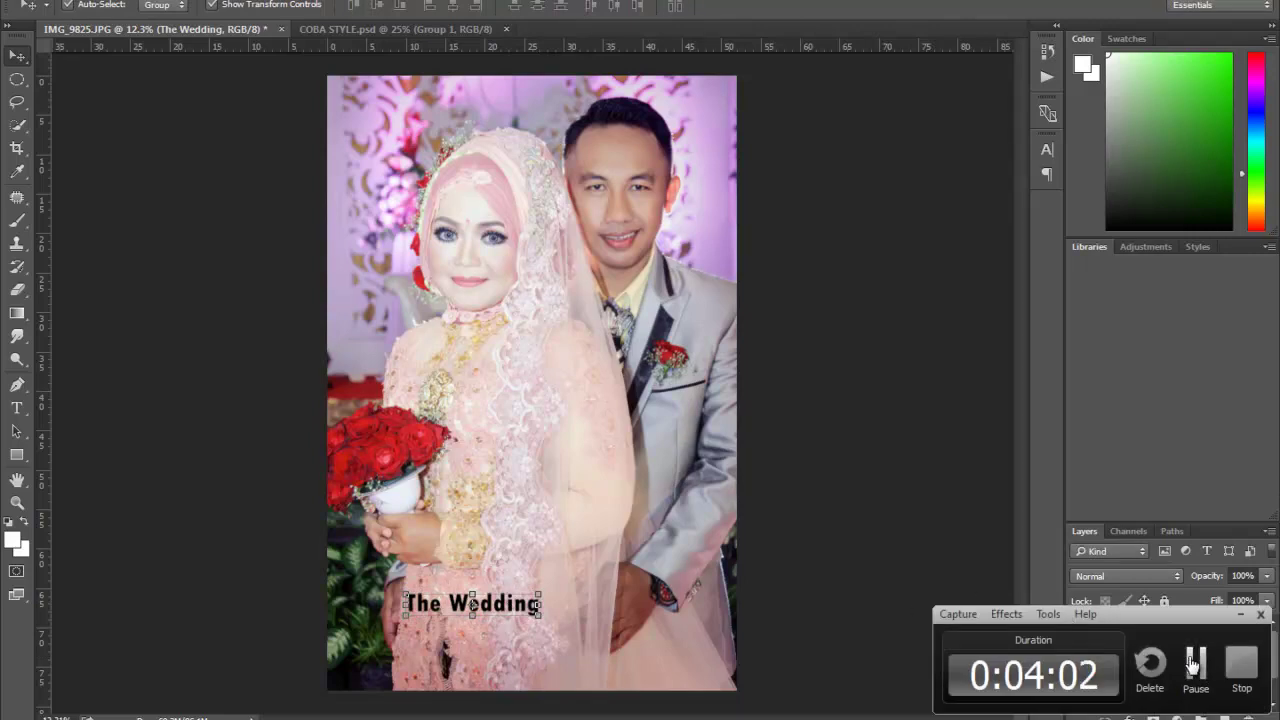
left_click_drag(555, 603, 556, 613)
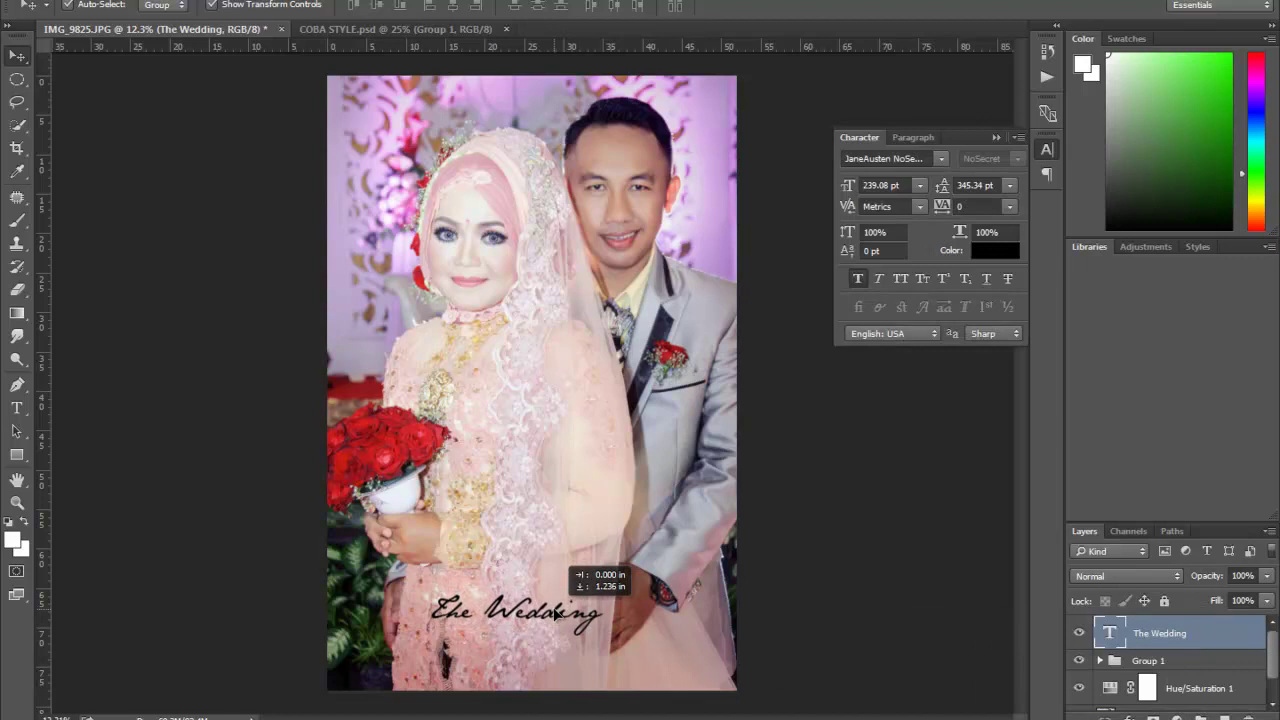
Step: Add a second text line holding the couple's names
left_click(17, 408)
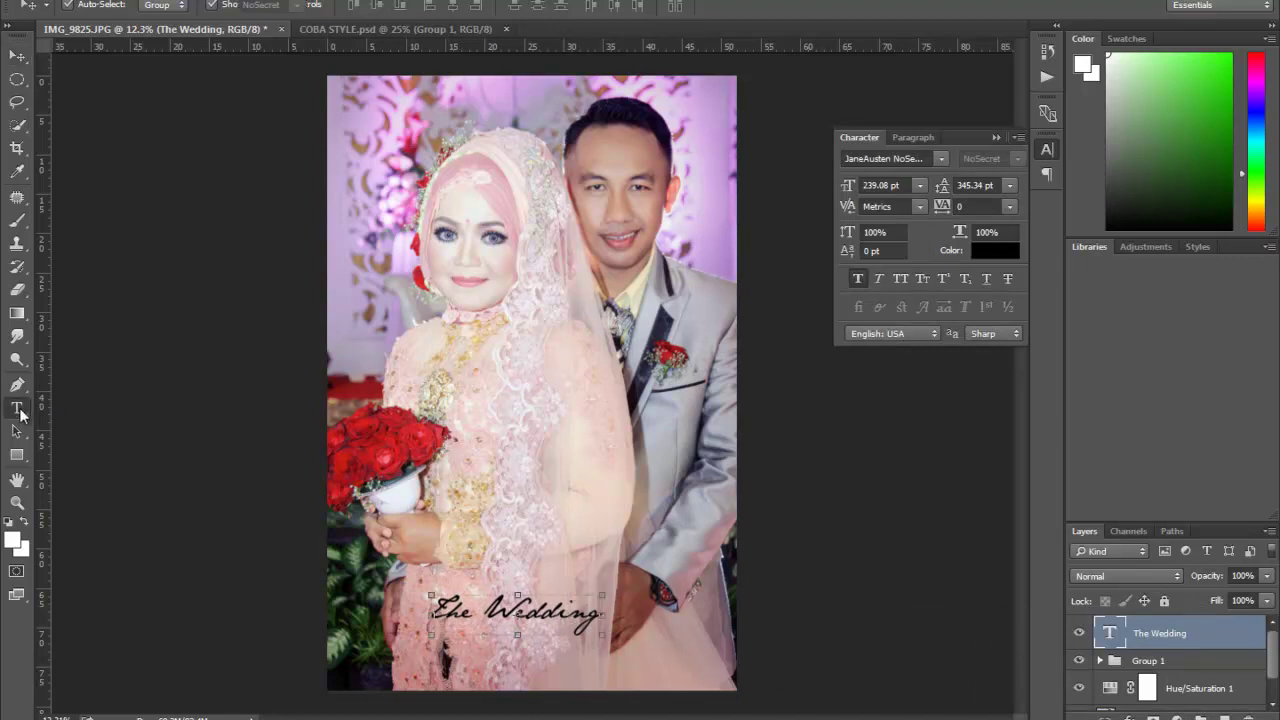
left_click(514, 500)
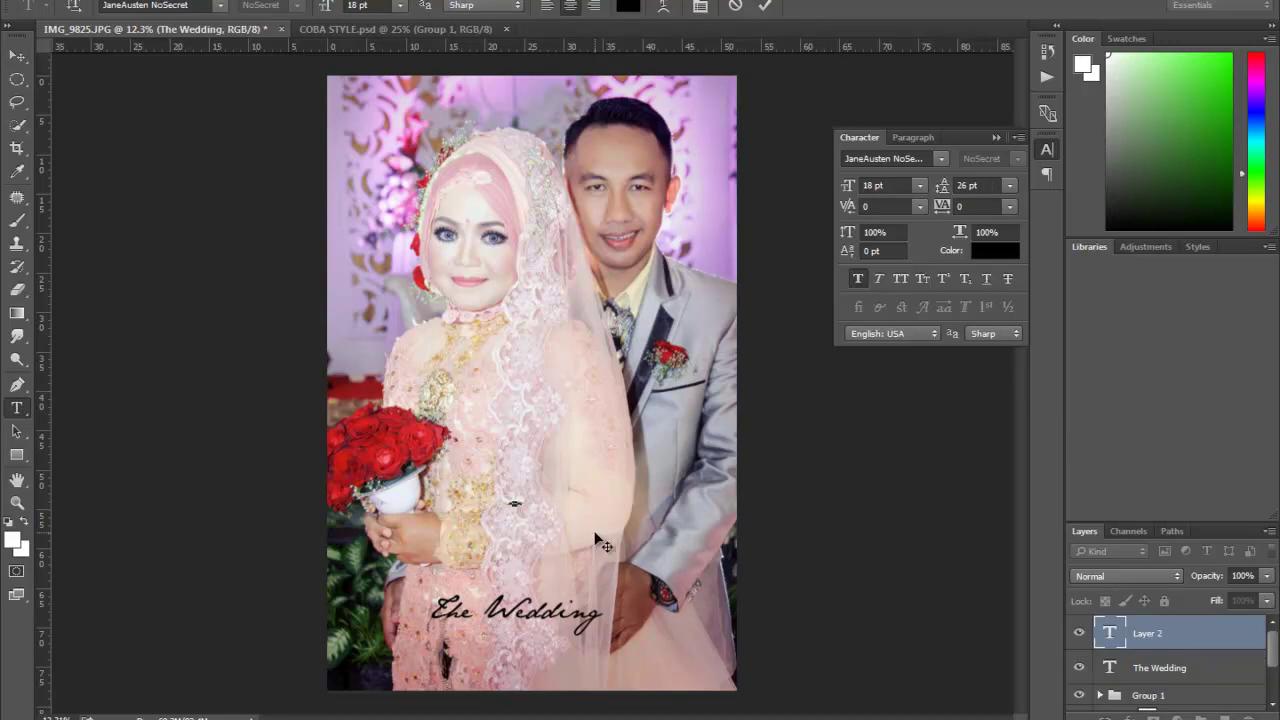
type("Nia & Adit")
left_click(17, 55)
Step: Enlarge the names, place them below the title, and set High Tower Text Italic
key("ctrl+t")
left_click_drag(527, 507, 621, 580)
double_click(590, 516)
left_click_drag(590, 516, 538, 638)
left_click(941, 162)
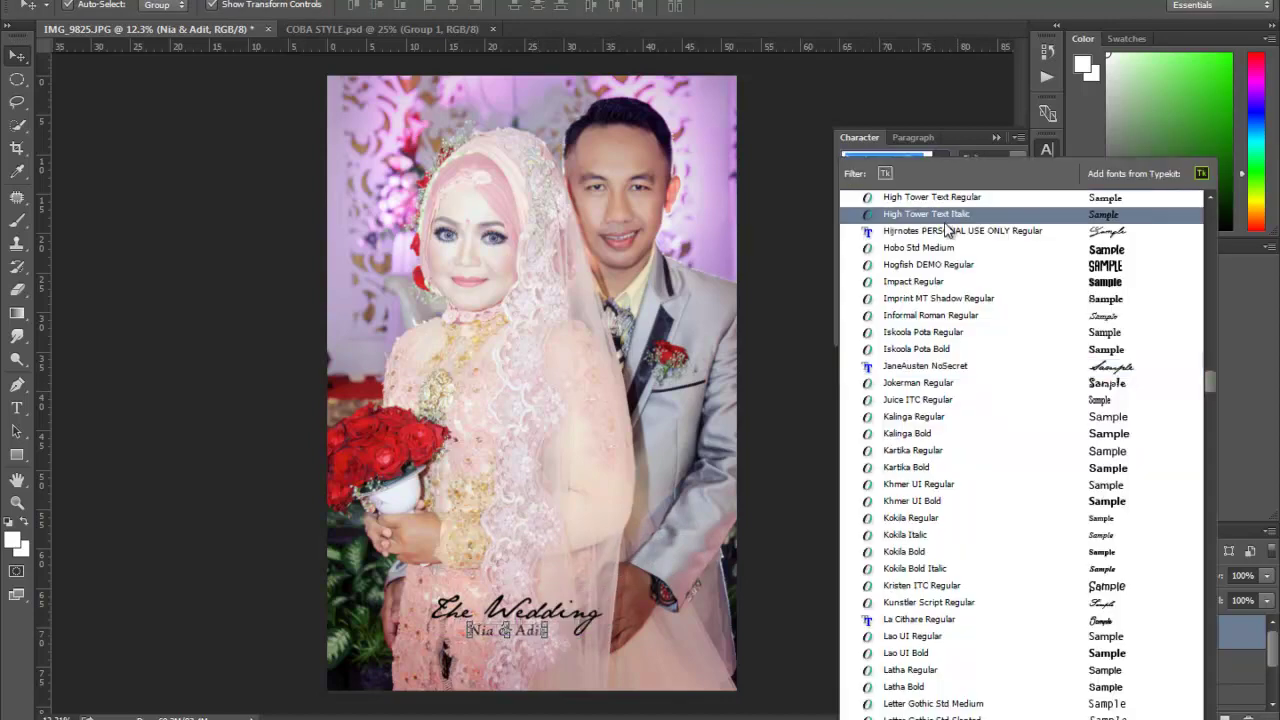
left_click(944, 220)
Step: Enlarge the names slightly more, then move both text layers down together
left_click(755, 636)
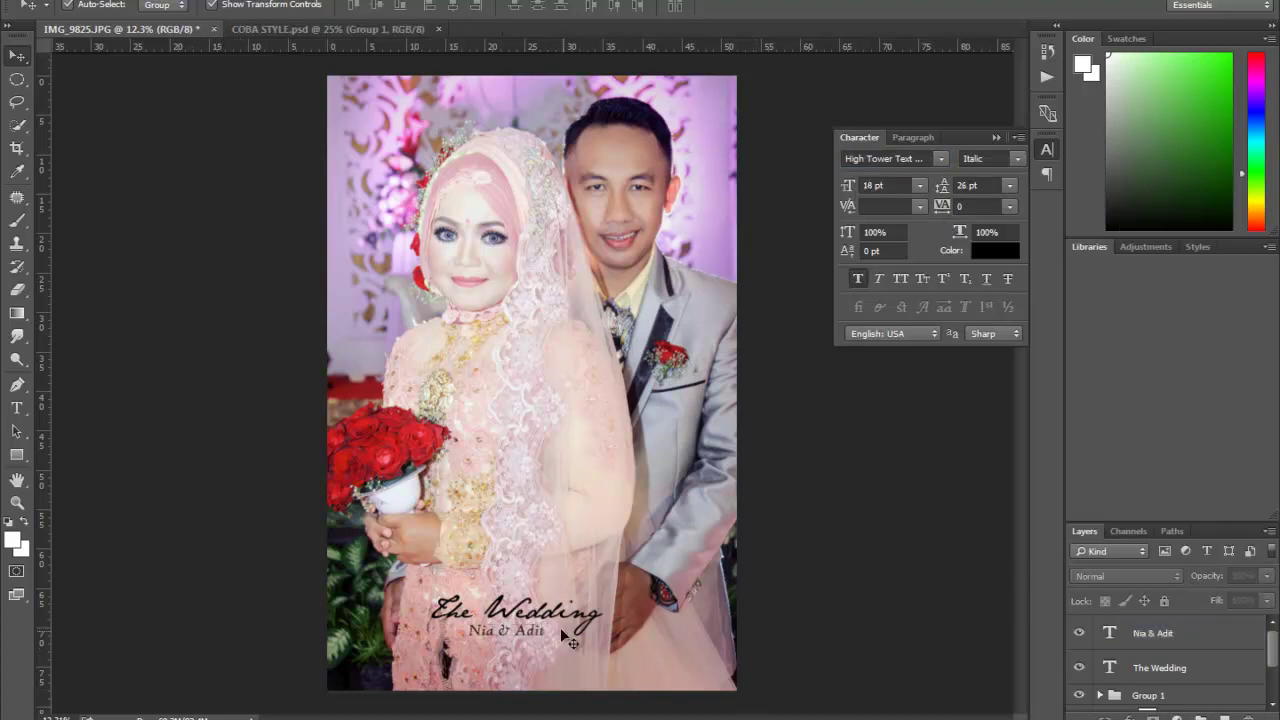
left_click(536, 638)
left_click_drag(550, 638, 558, 648)
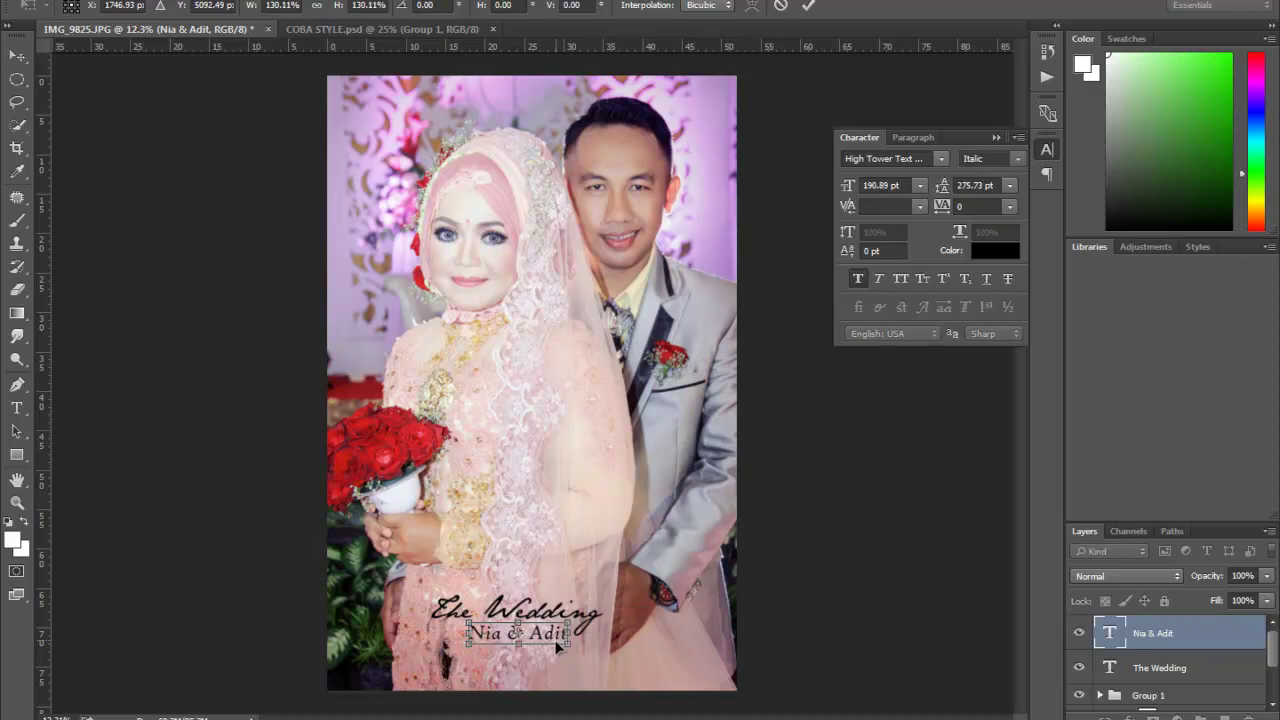
key("Return")
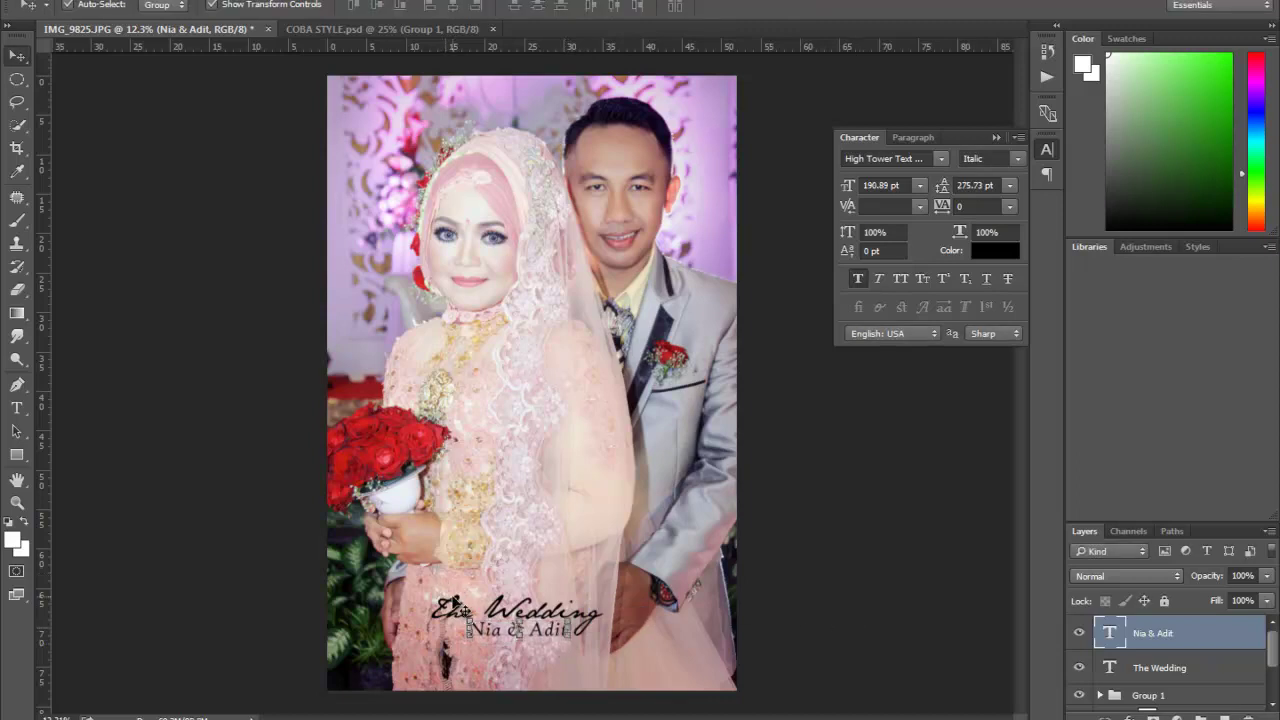
left_click(453, 603)
left_click_drag(557, 620, 553, 638)
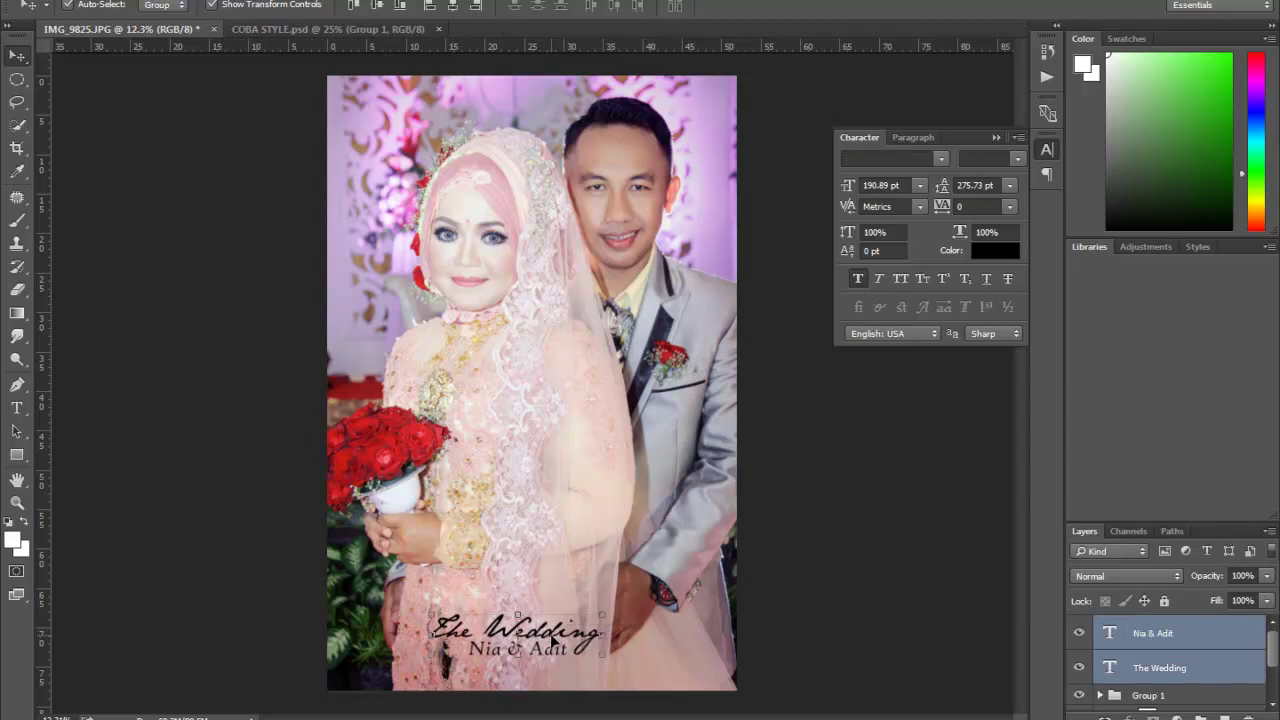
left_click(887, 622)
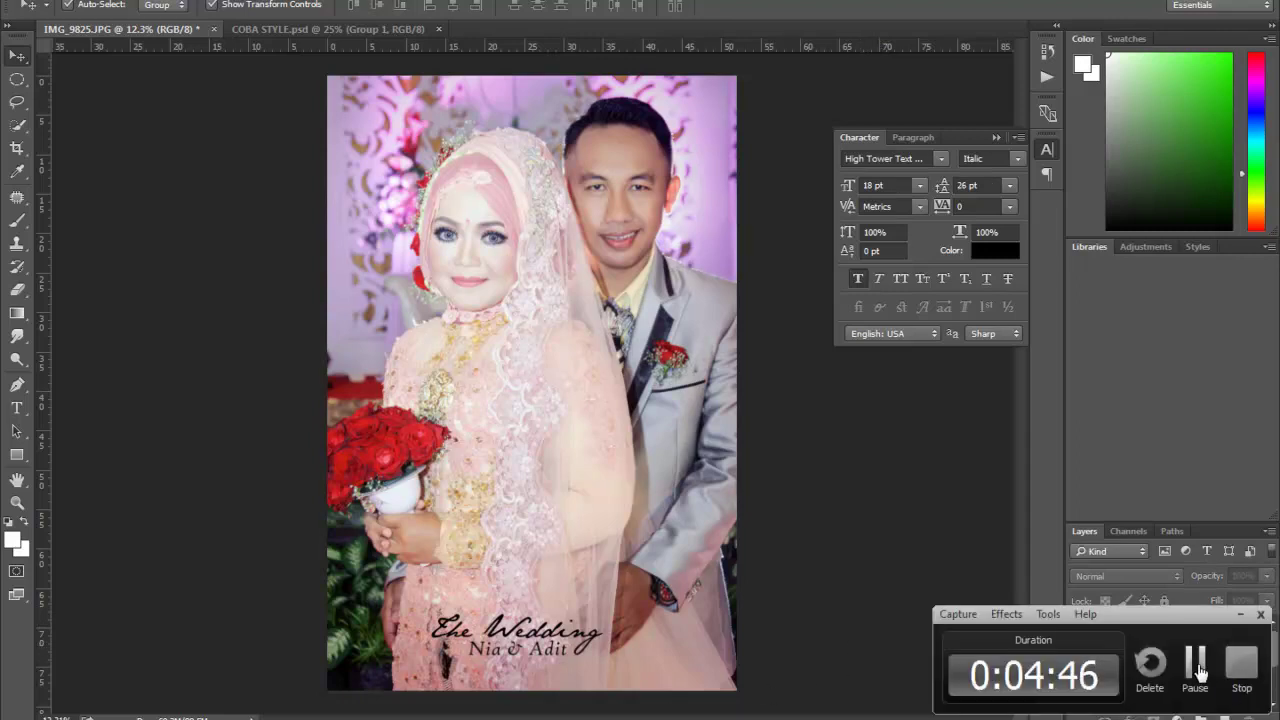
left_click(1241, 665)
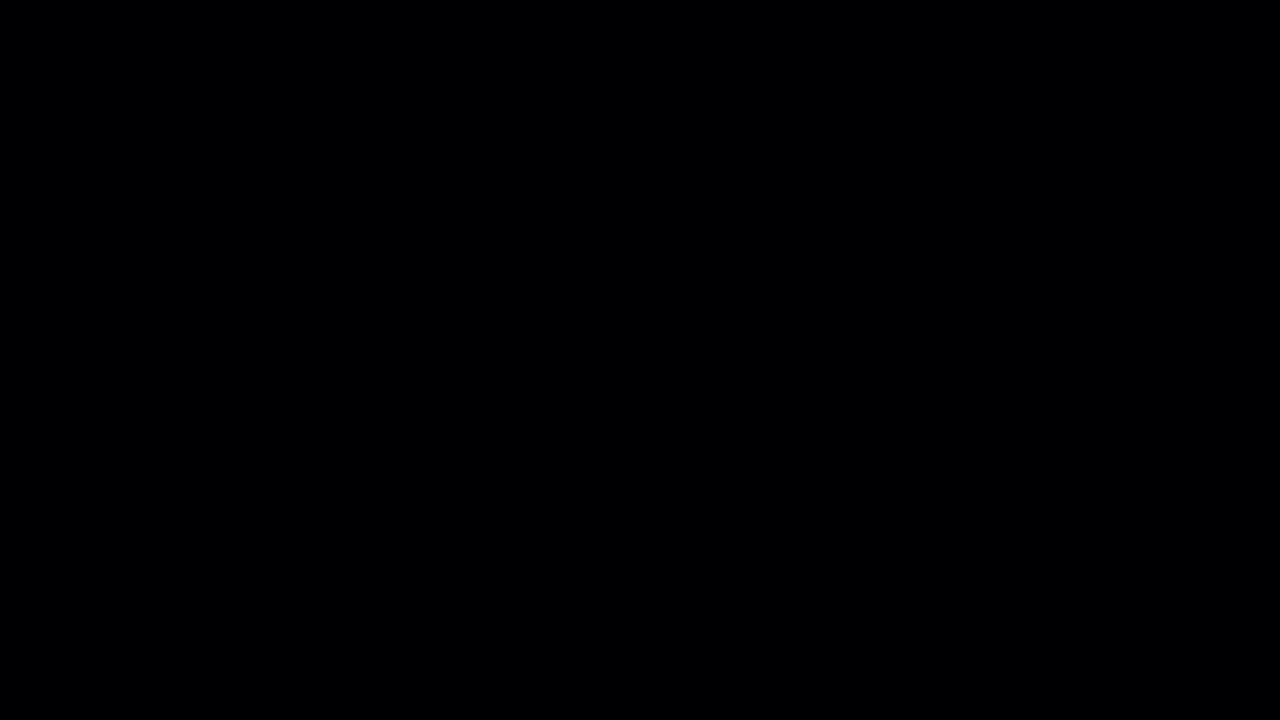